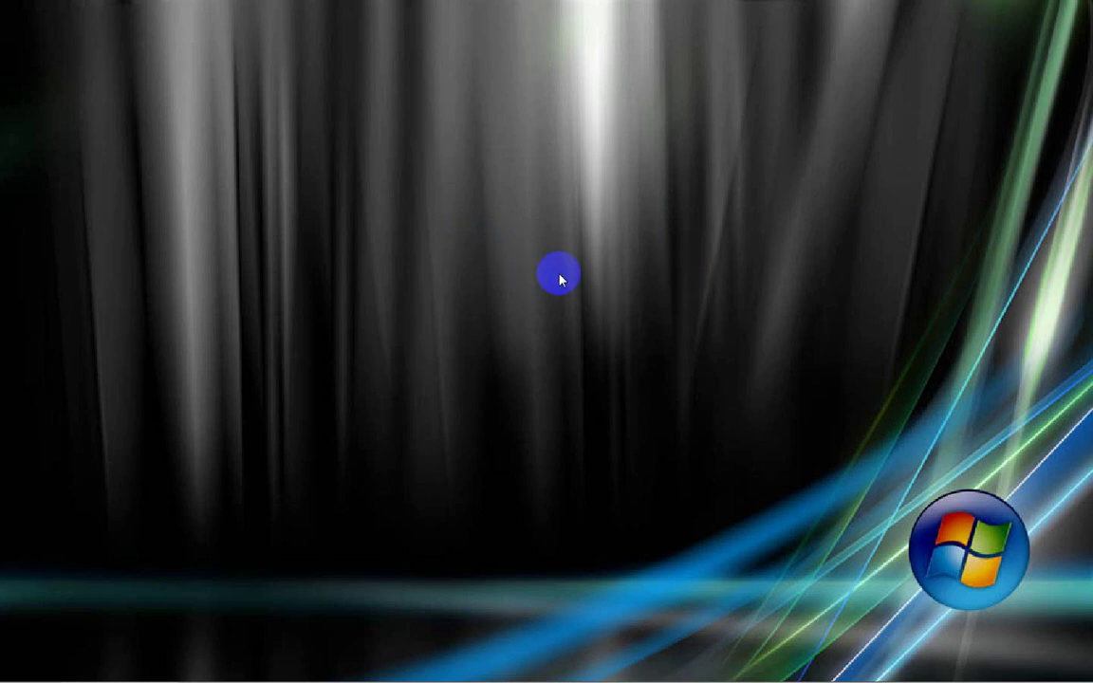
# Right-click an empty spot on the desktop to bring up its shortcut menu
pyautogui.rightClick(559, 274)
# From Personalize, open Screen Saver Settings and choose Bubbles as the screen saver
pyautogui.click(617, 441)
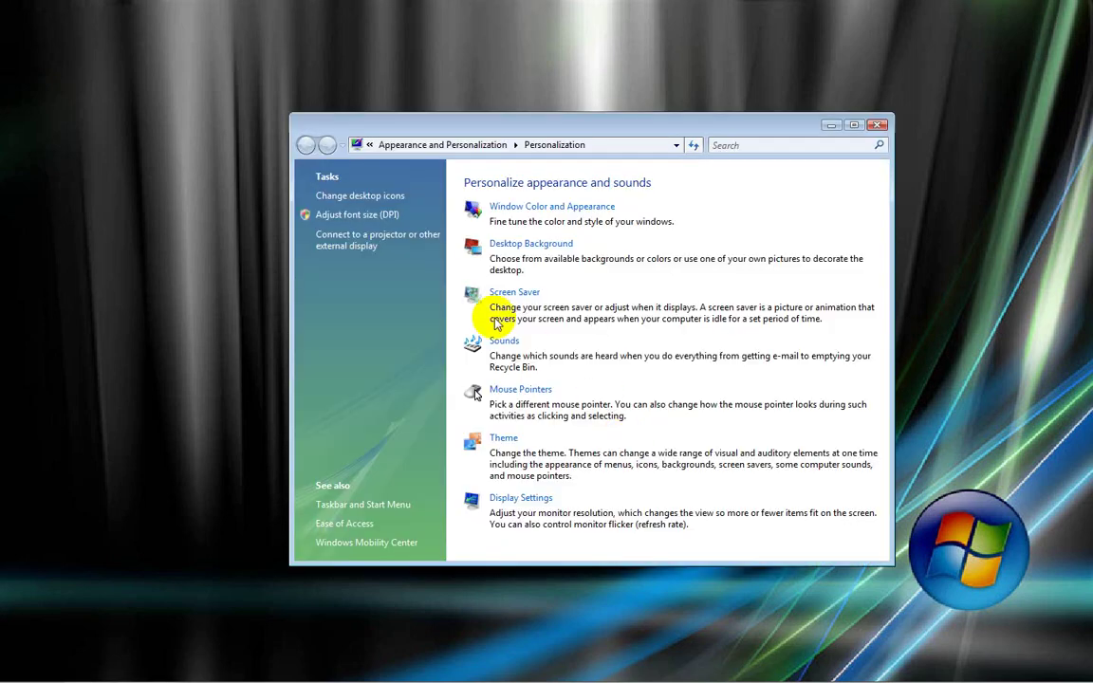
pyautogui.click(504, 296)
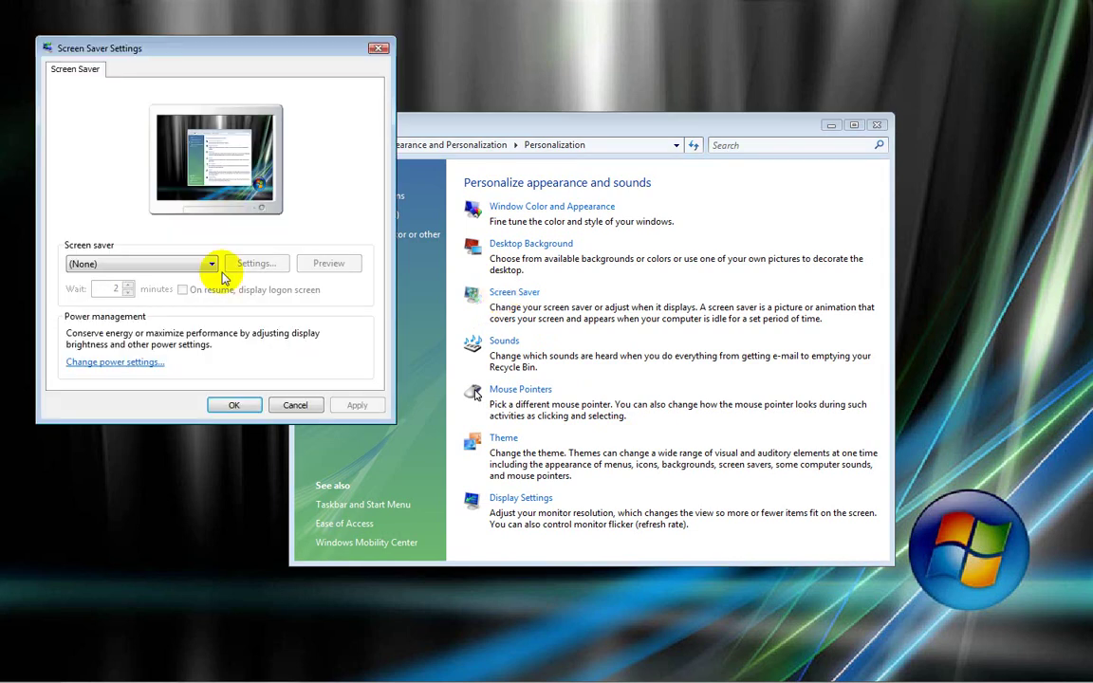
pyautogui.click(207, 263)
pyautogui.click(178, 325)
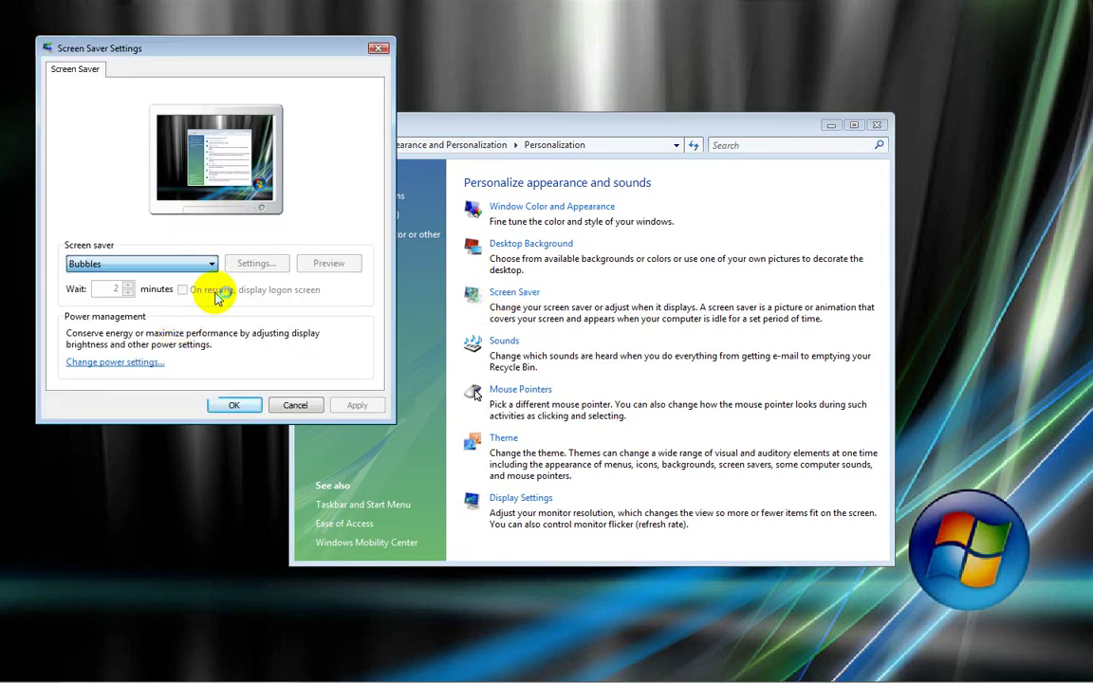
# Check Bubbles' settings, preview it full screen, then close the dialog without applying
pyautogui.click(257, 265)
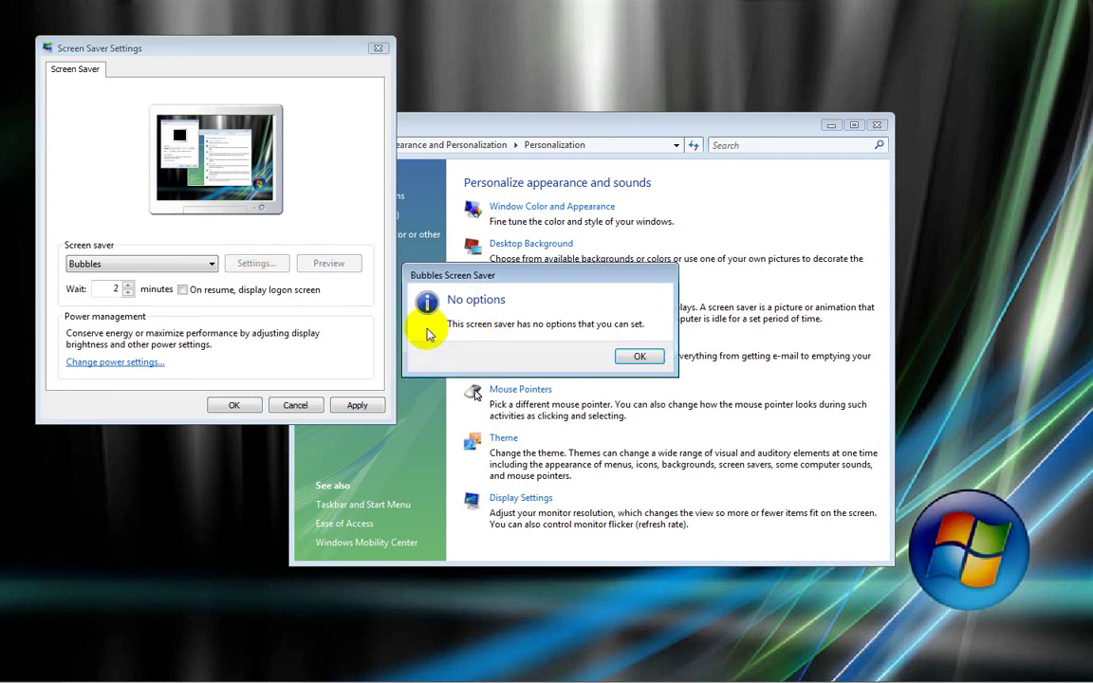
pyautogui.click(640, 358)
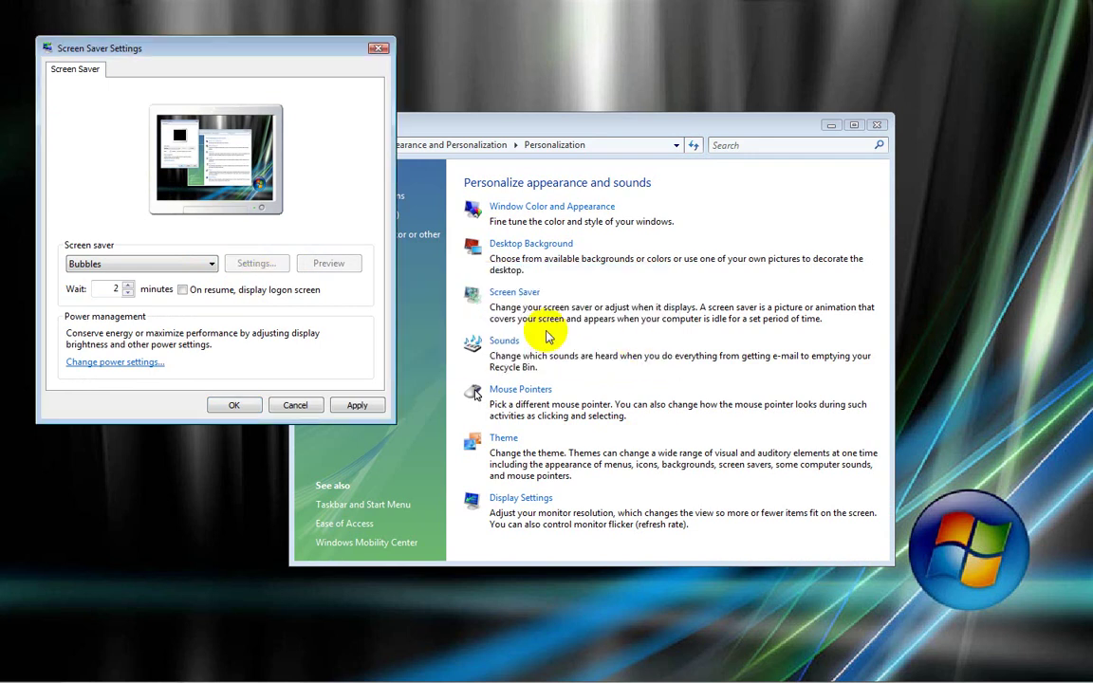
pyautogui.click(334, 266)
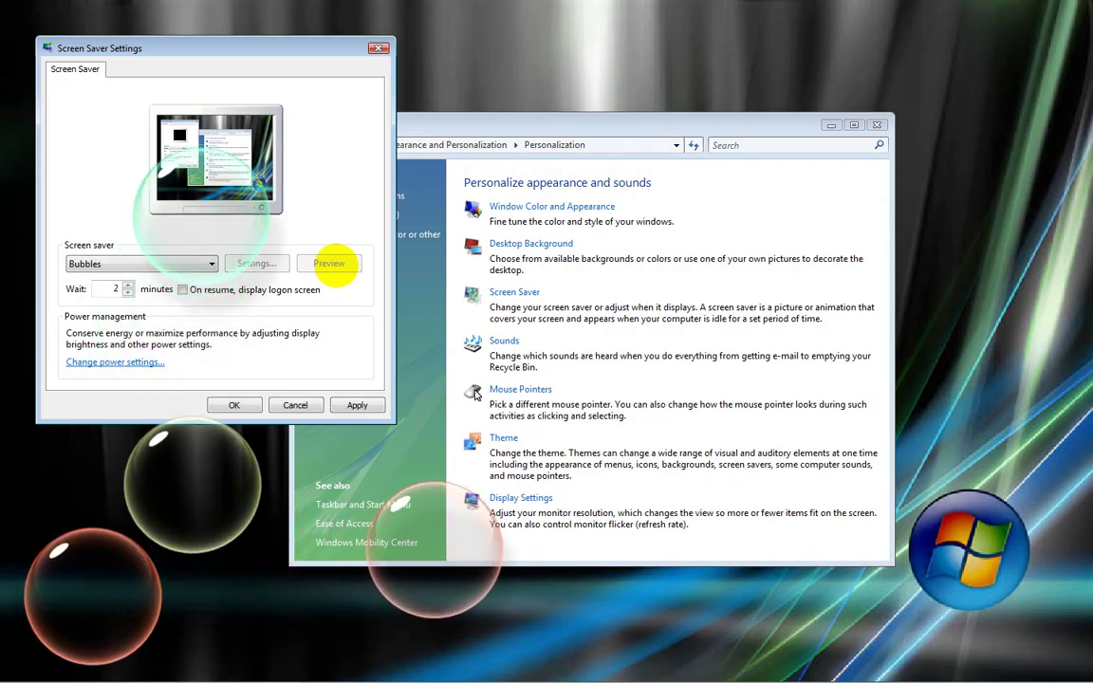
pyautogui.moveTo(366, 170)
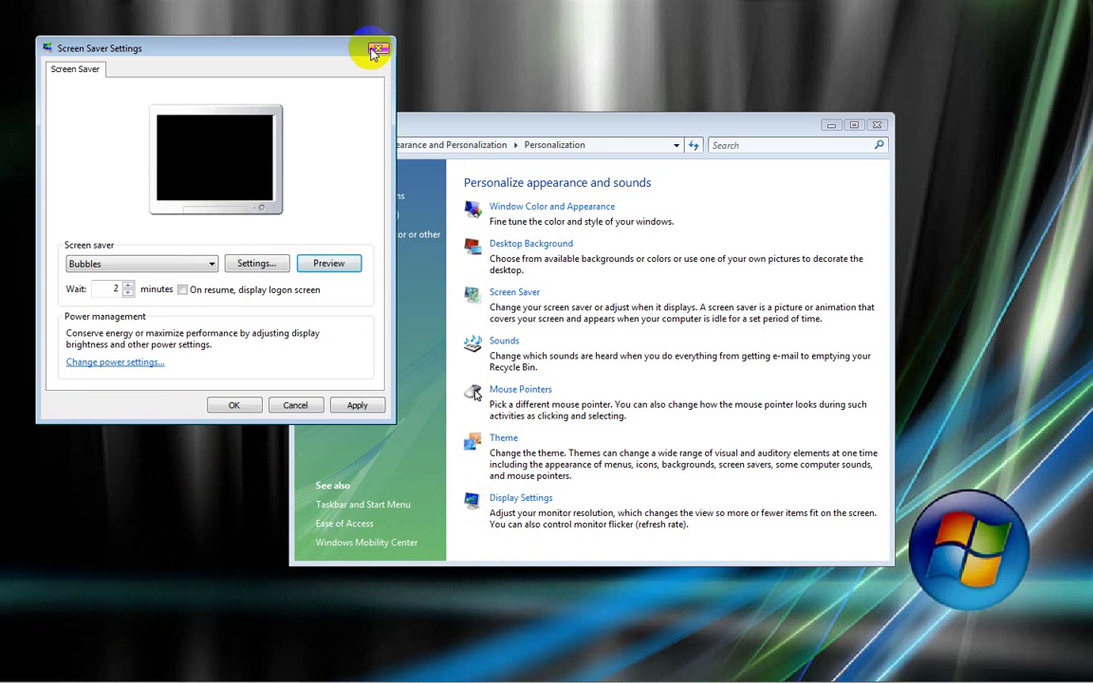
pyautogui.click(377, 47)
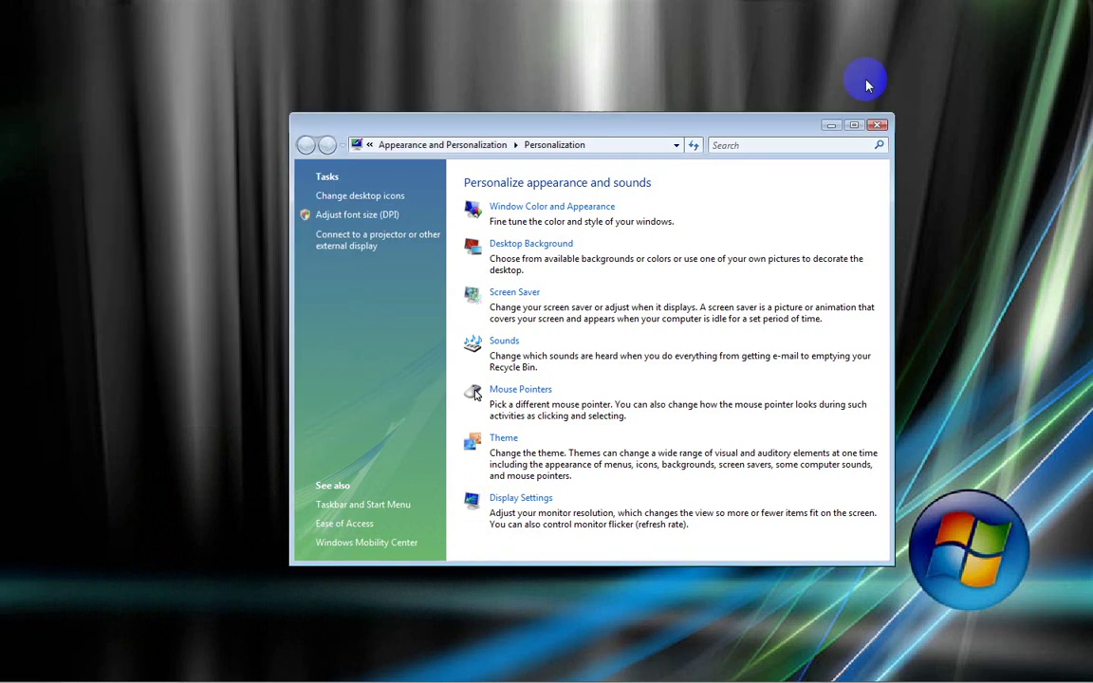
# Close Personalization and search the Start menu for 'reged' to find regedit.exe
pyautogui.click(874, 128)
pyautogui.click(15, 676)
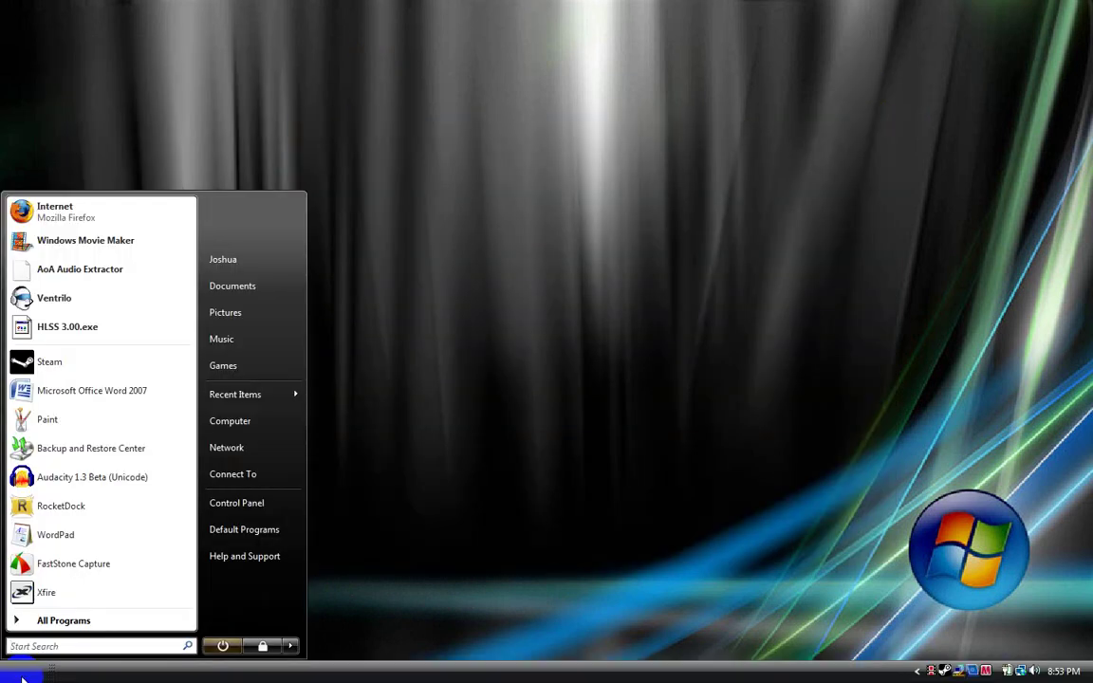
pyautogui.write('r')
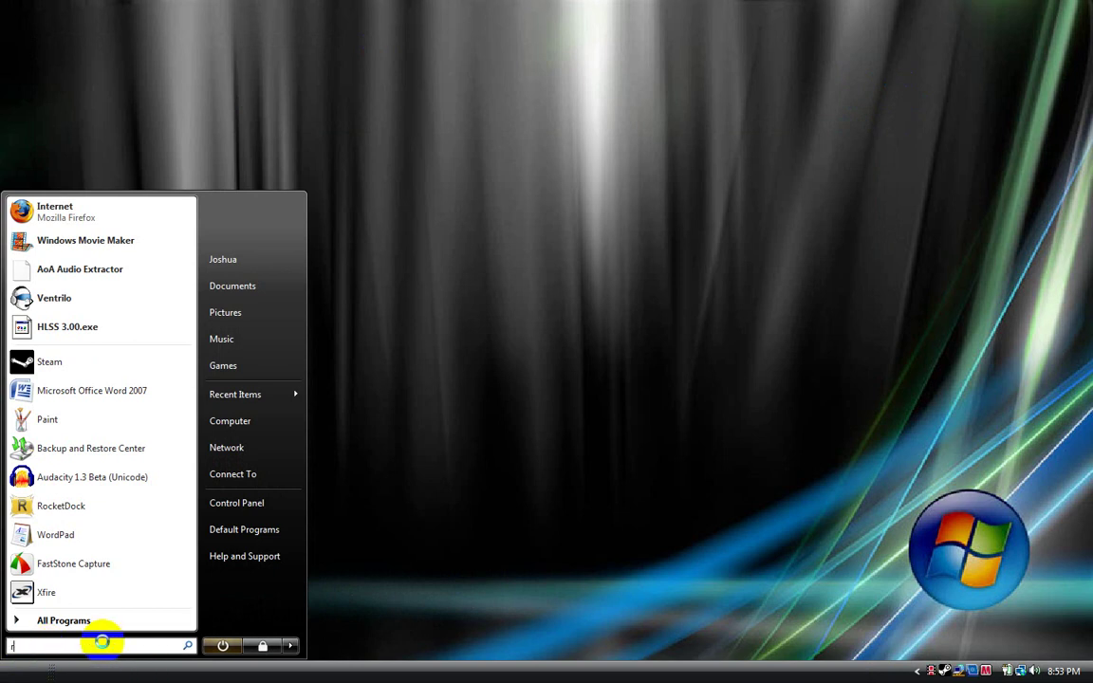
pyautogui.write('egedit')
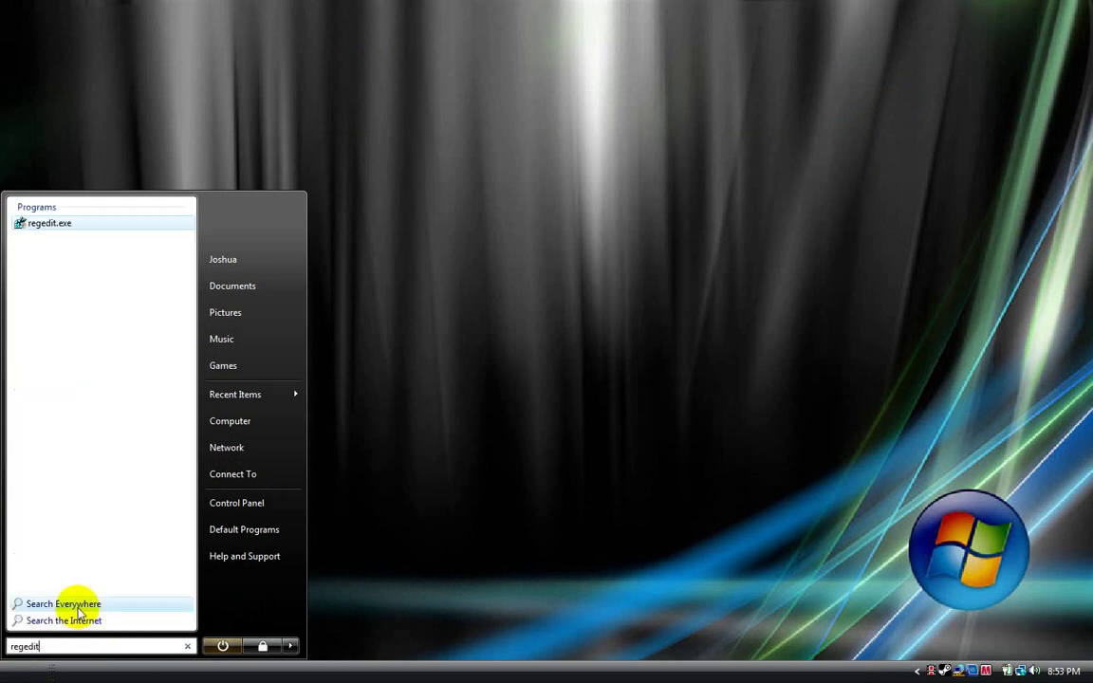
# Launch regedit.exe and expand HKEY_CURRENT_USER > Software > Microsoft
pyautogui.click(74, 226)
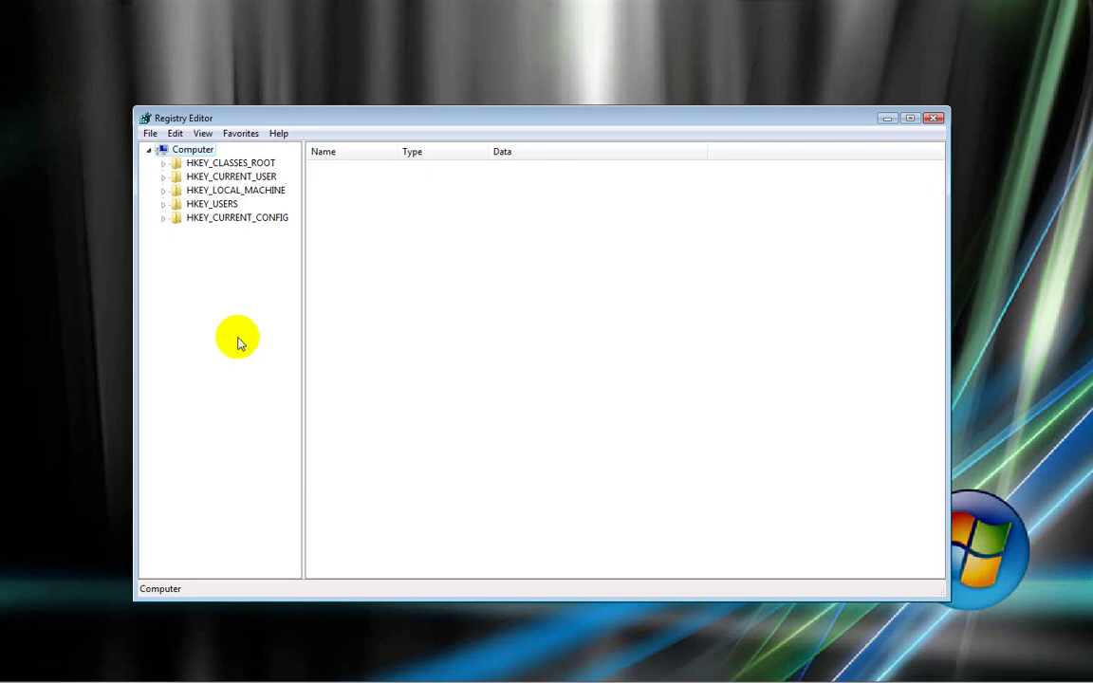
pyautogui.doubleClick(191, 181)
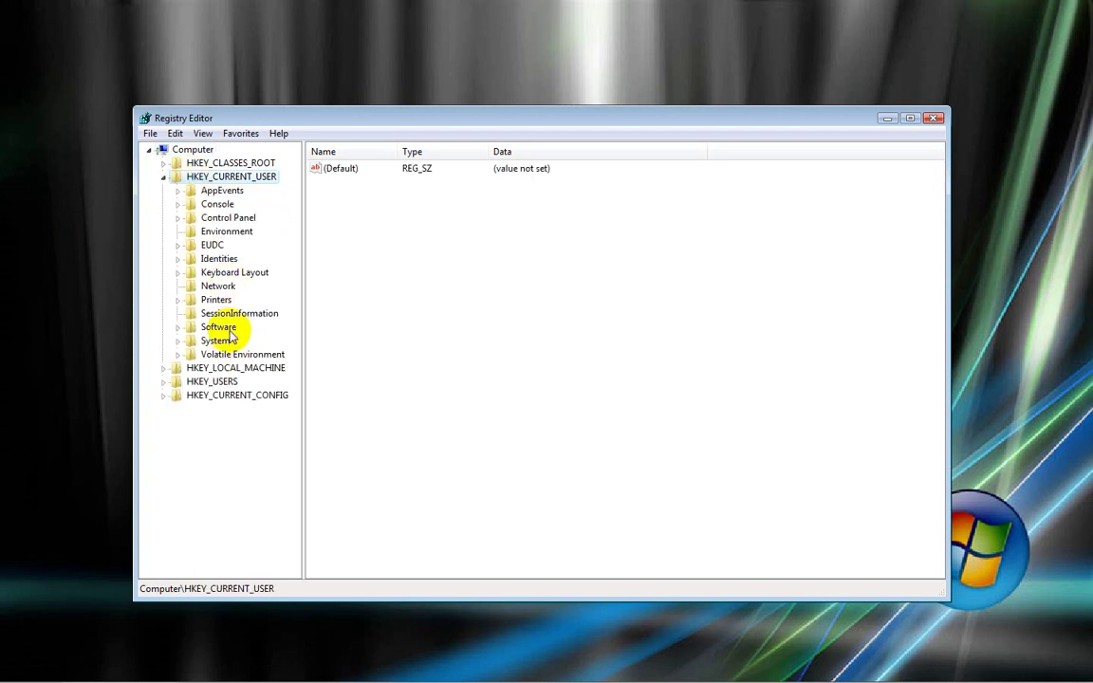
pyautogui.doubleClick(229, 331)
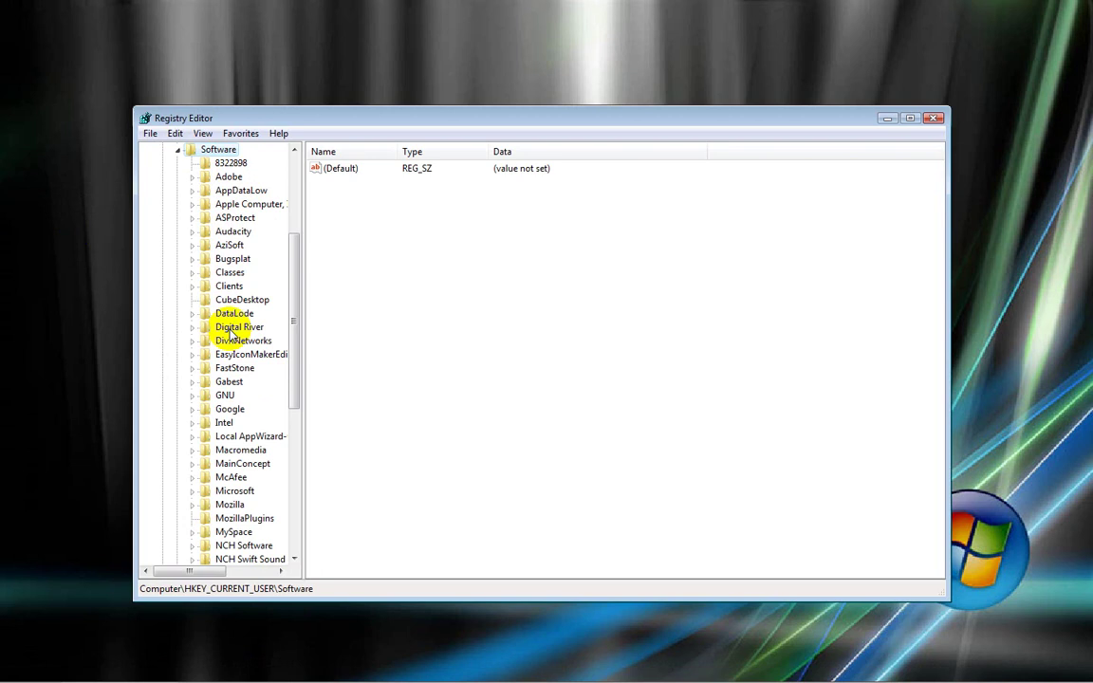
pyautogui.doubleClick(243, 492)
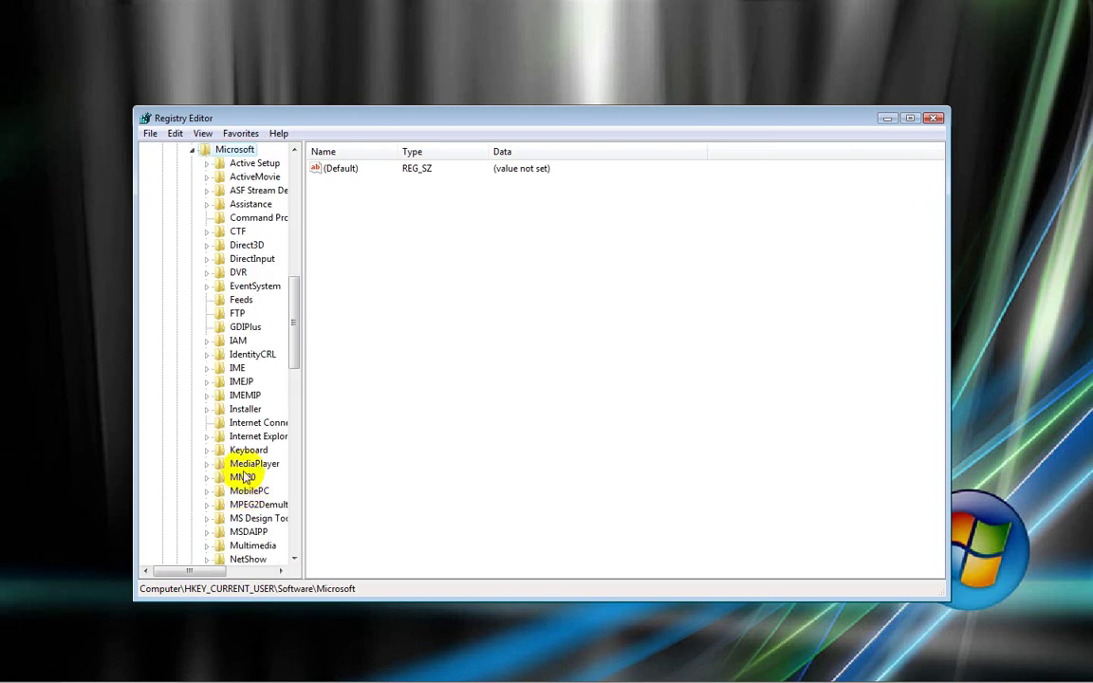
# Expand Windows > CurrentVersion > Screensavers and open the Bubbles key
pyautogui.scroll(-8, 248, 464)
pyautogui.scroll(-2, 248, 464)
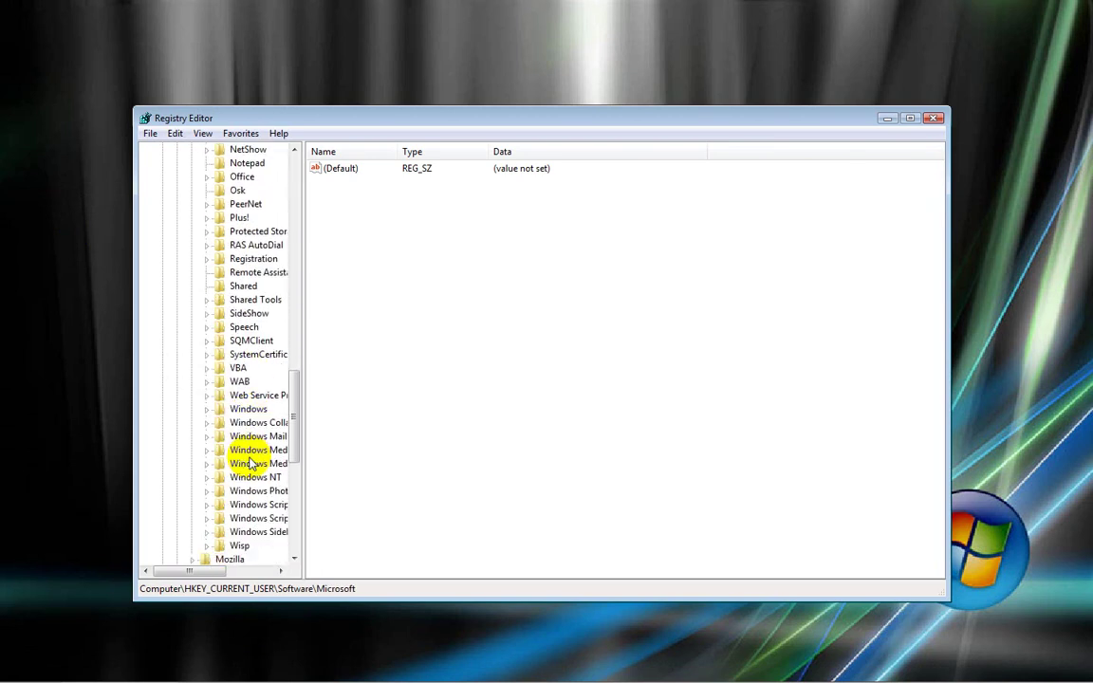
pyautogui.doubleClick(250, 410)
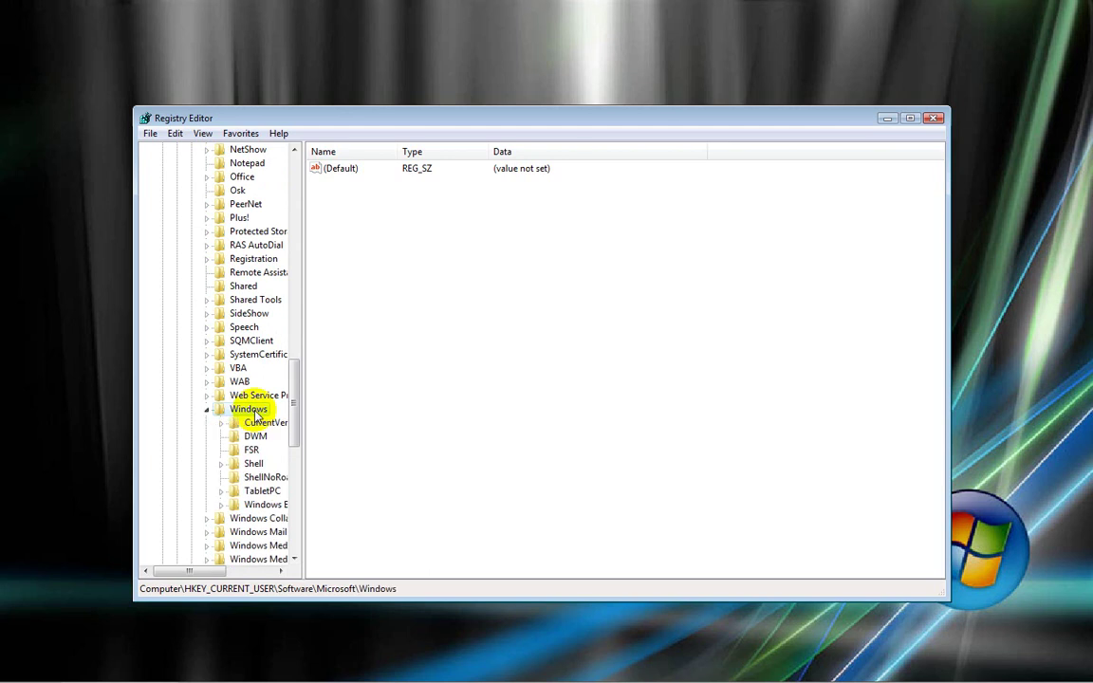
pyautogui.doubleClick(256, 423)
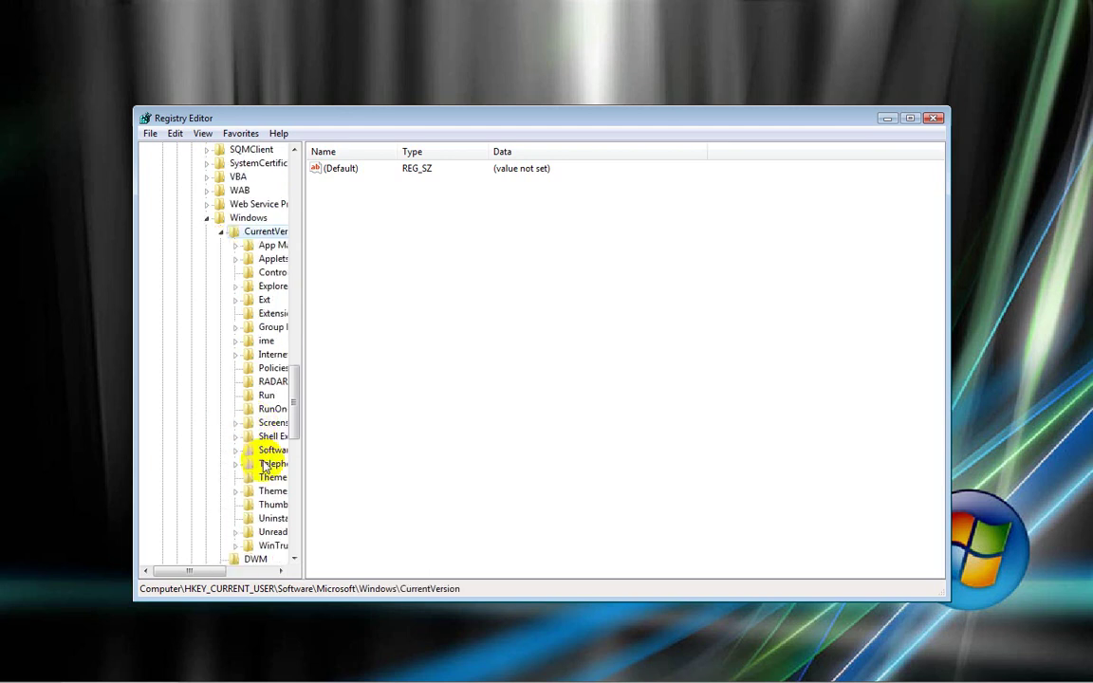
pyautogui.click(263, 423)
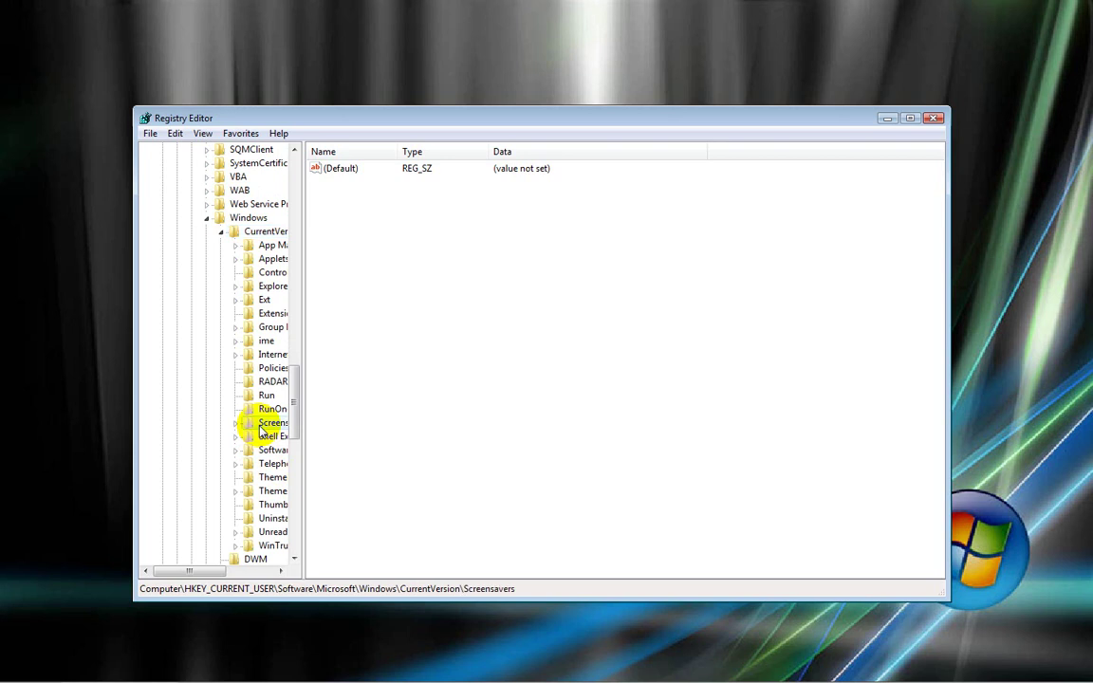
pyautogui.click(237, 423)
pyautogui.doubleClick(274, 451)
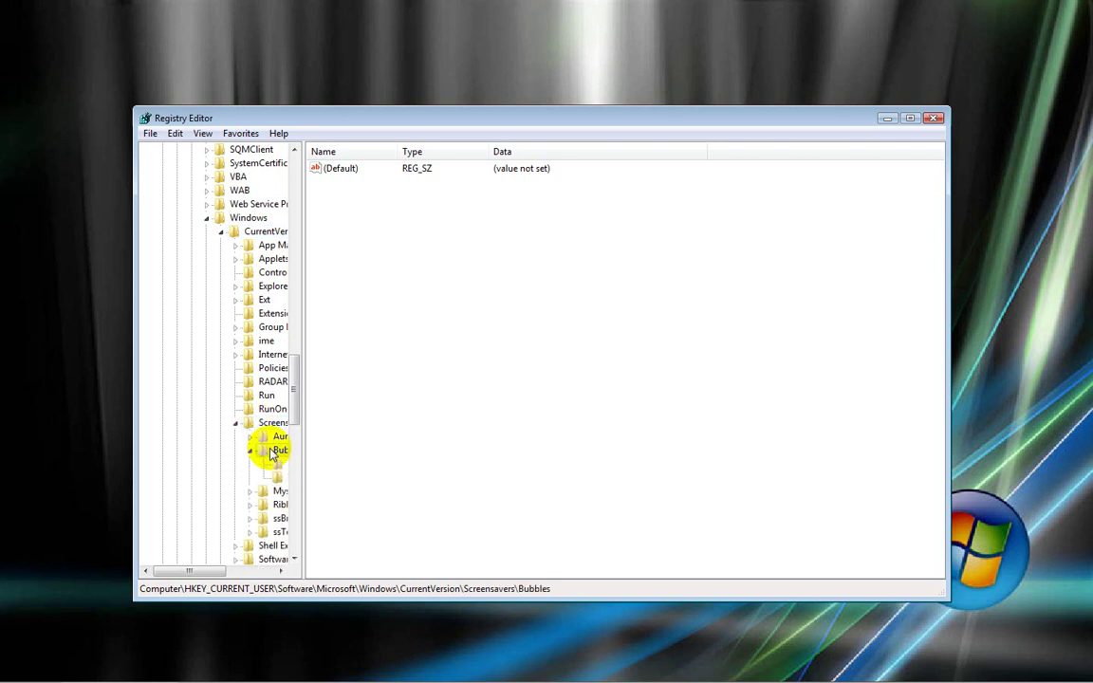
# Add a DWORD (32-bit) value named MaterialGlass to Bubbles and confirm its data as 0
pyautogui.click(446, 258)
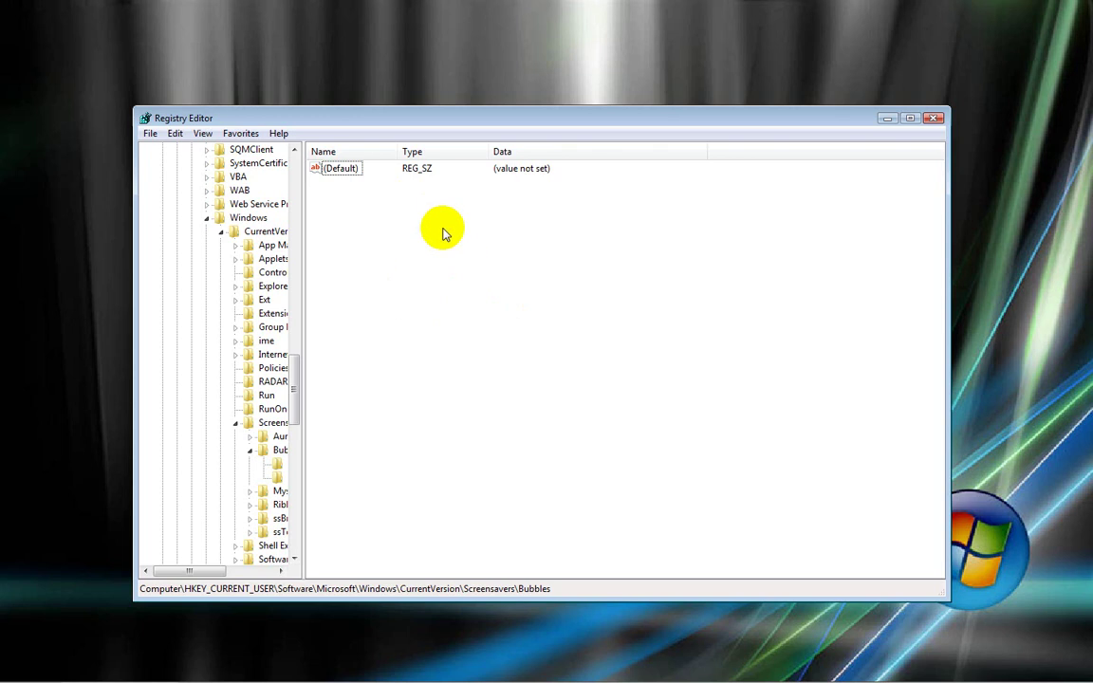
pyautogui.rightClick(406, 254)
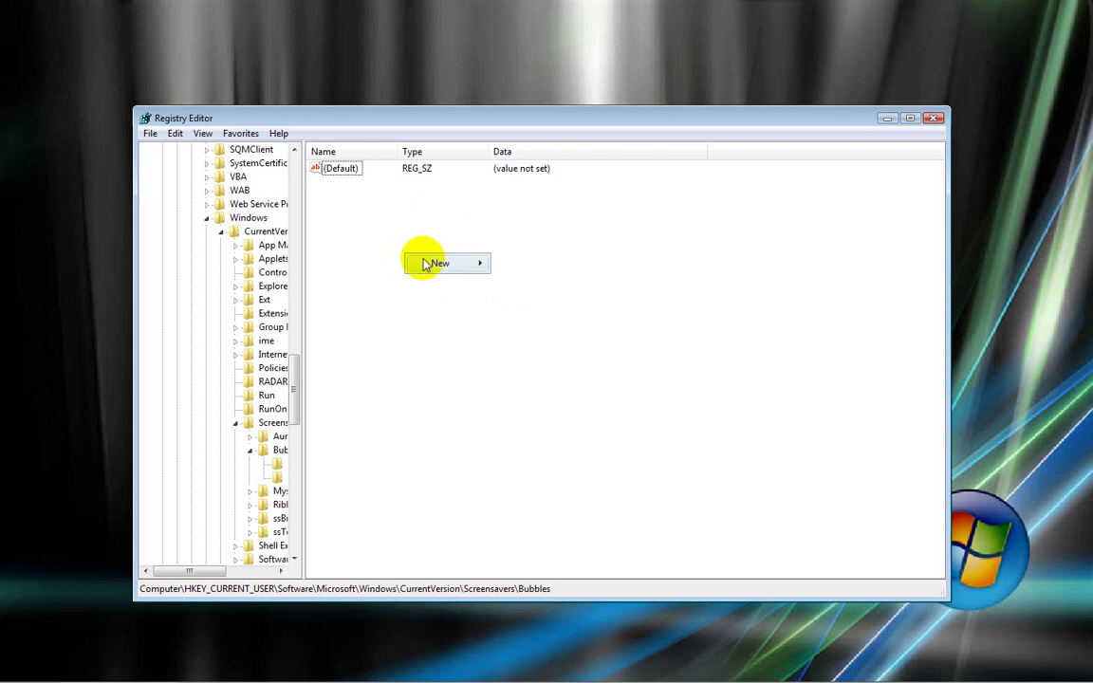
pyautogui.moveTo(441, 265)
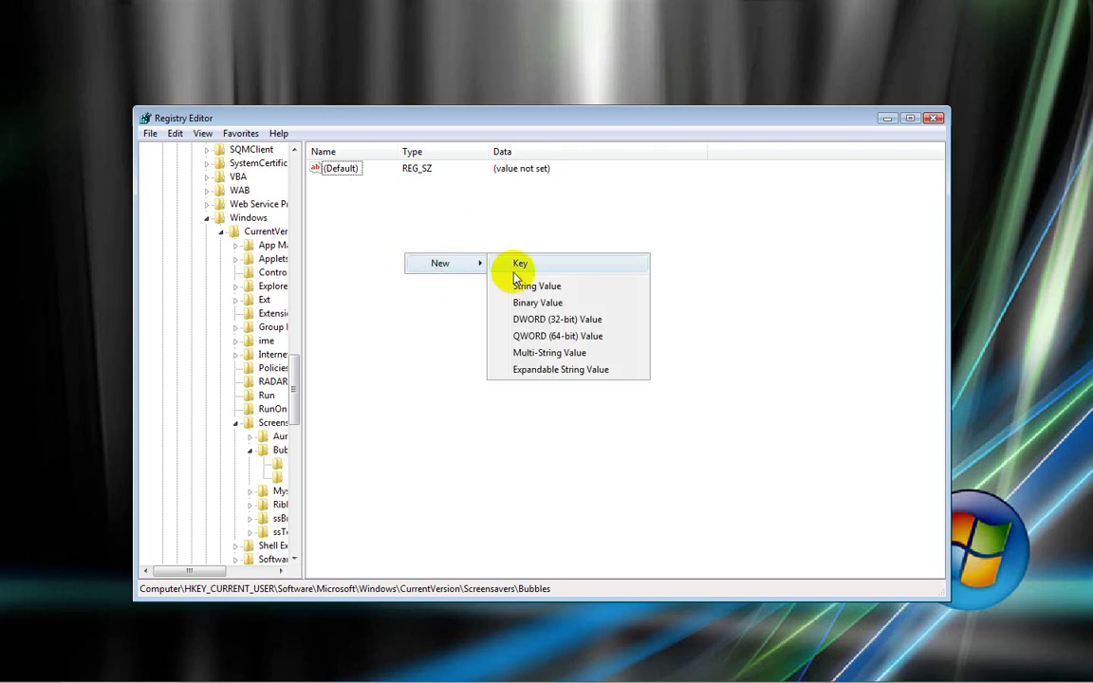
pyautogui.click(578, 323)
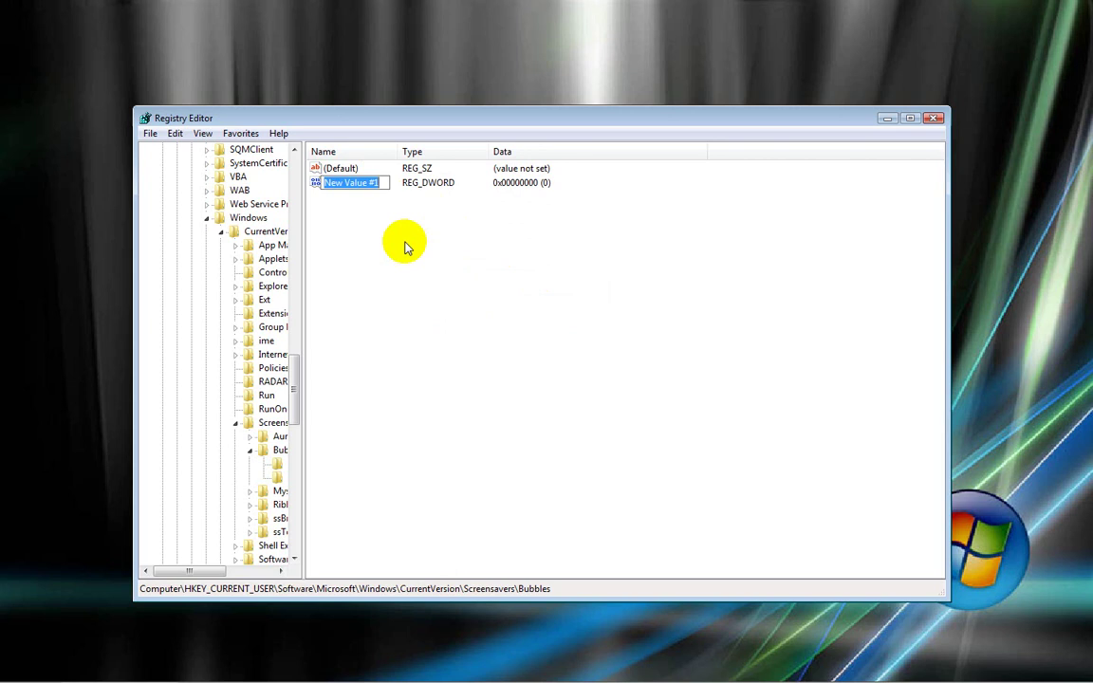
pyautogui.write('M')
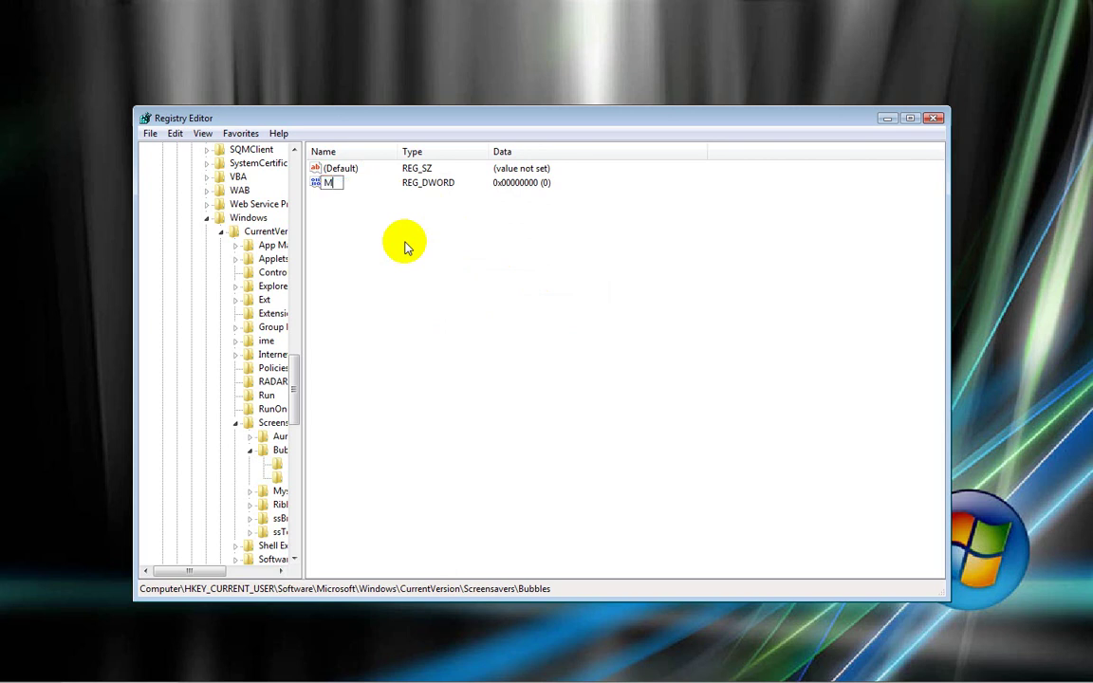
pyautogui.write('aterialGlass')
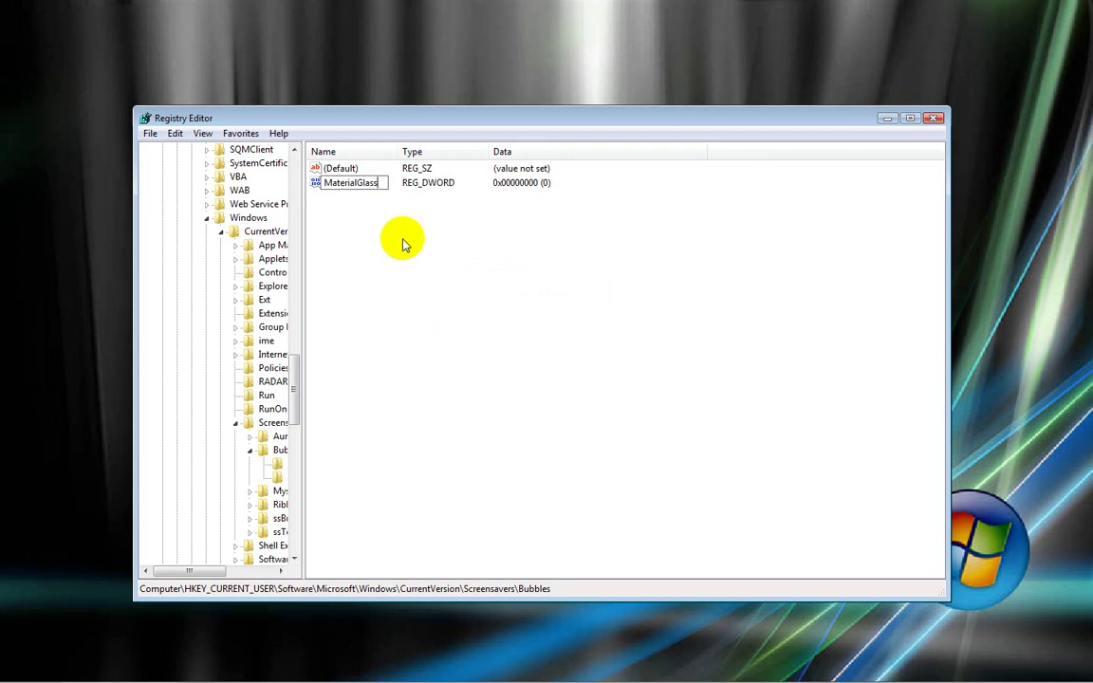
pyautogui.press('Return')
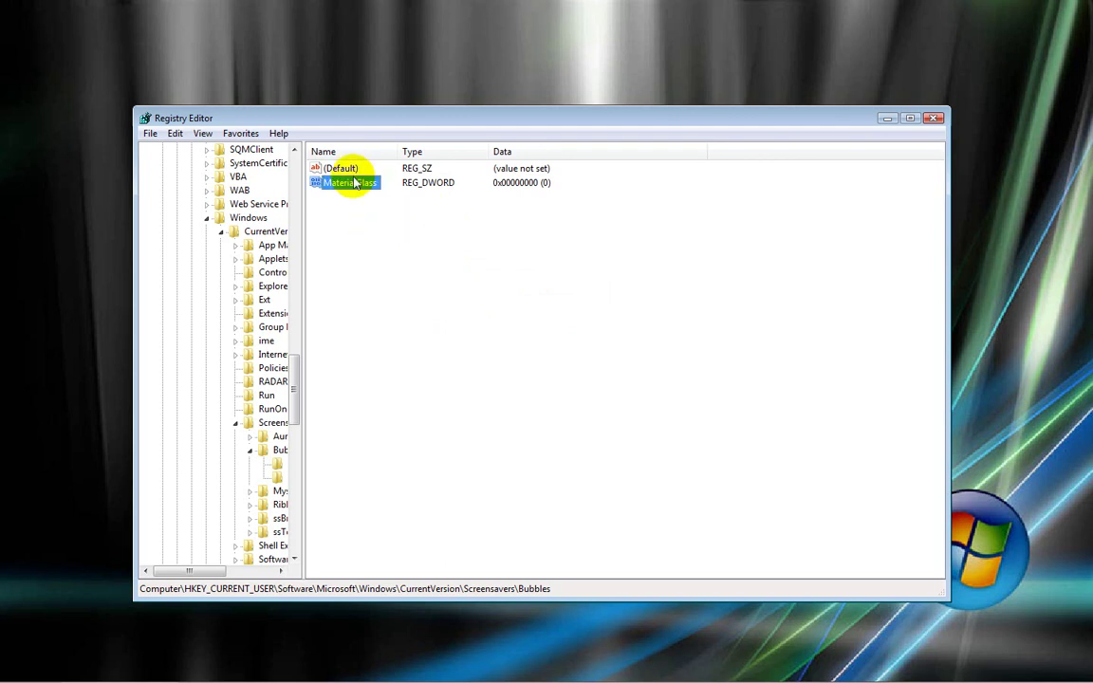
pyautogui.rightClick(353, 181)
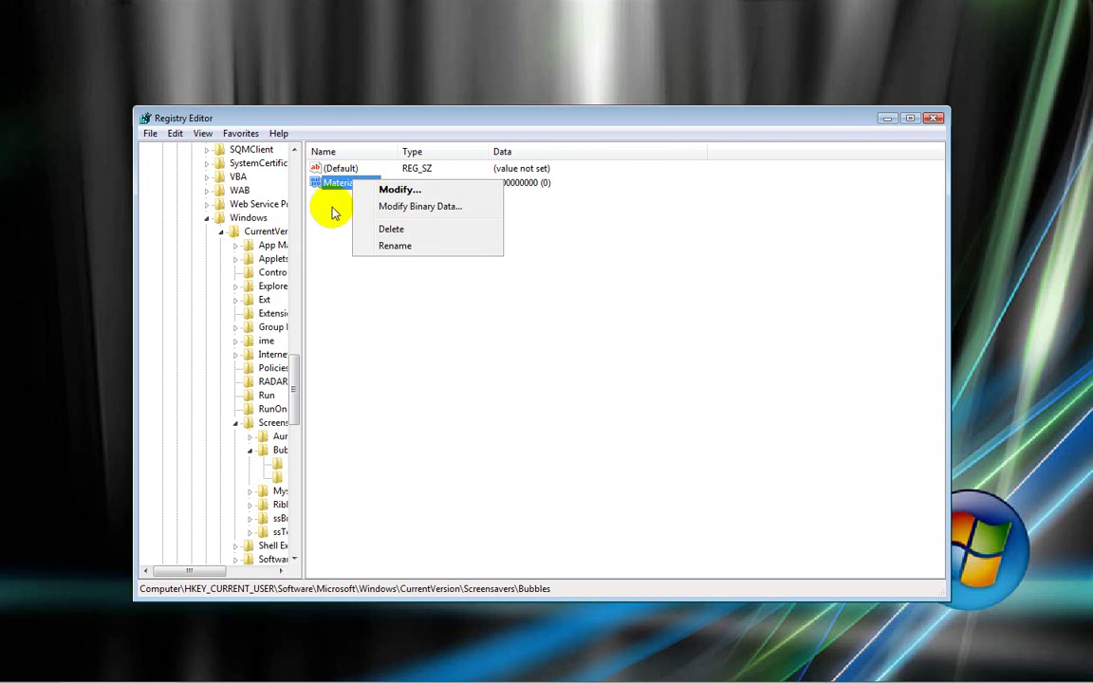
pyautogui.click(354, 185)
pyautogui.doubleClick(354, 187)
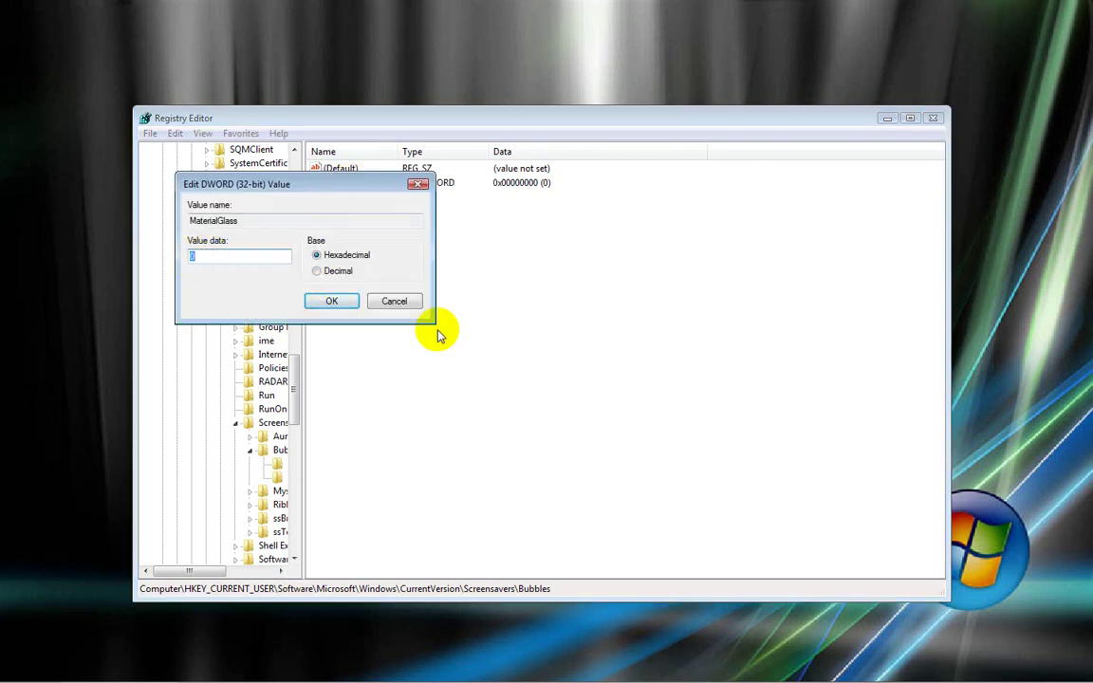
pyautogui.click(334, 302)
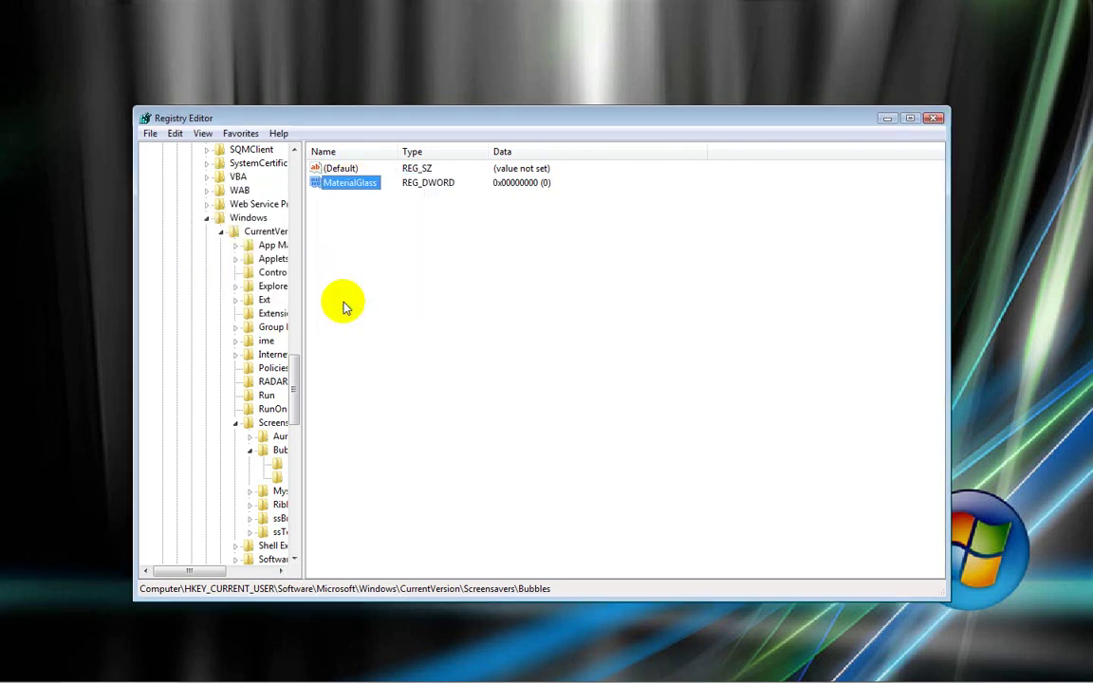
# Add a DWORD (32-bit) value named ShowBubbles and set its data to 1
pyautogui.rightClick(368, 250)
pyautogui.moveTo(414, 258)
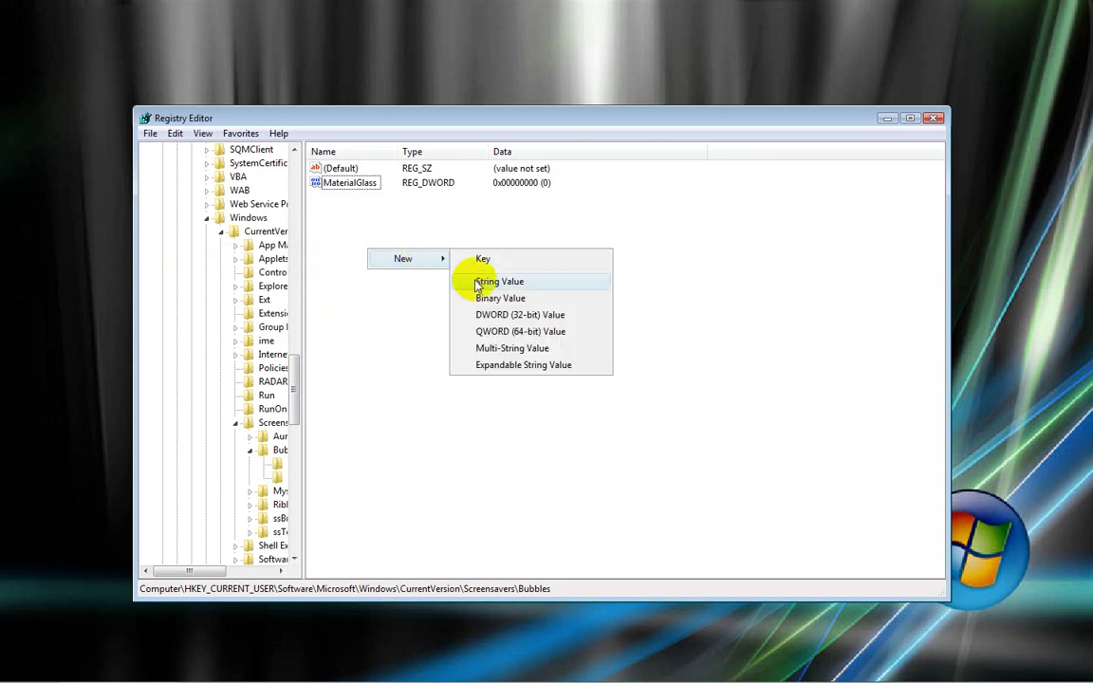
pyautogui.click(537, 323)
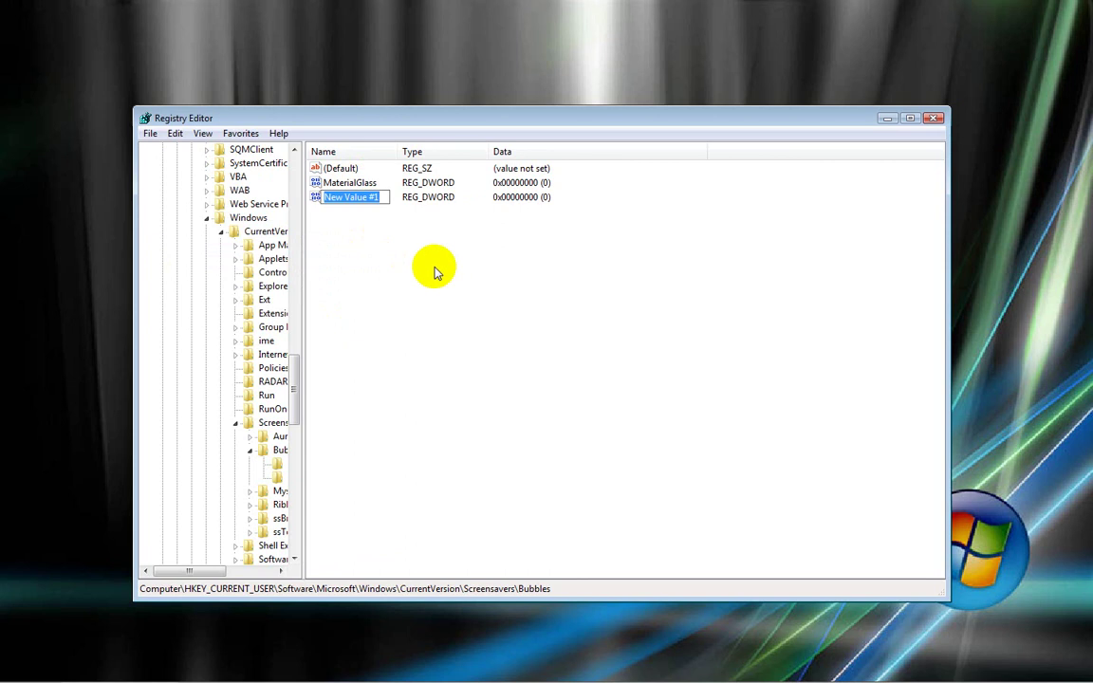
pyautogui.write('Sh')
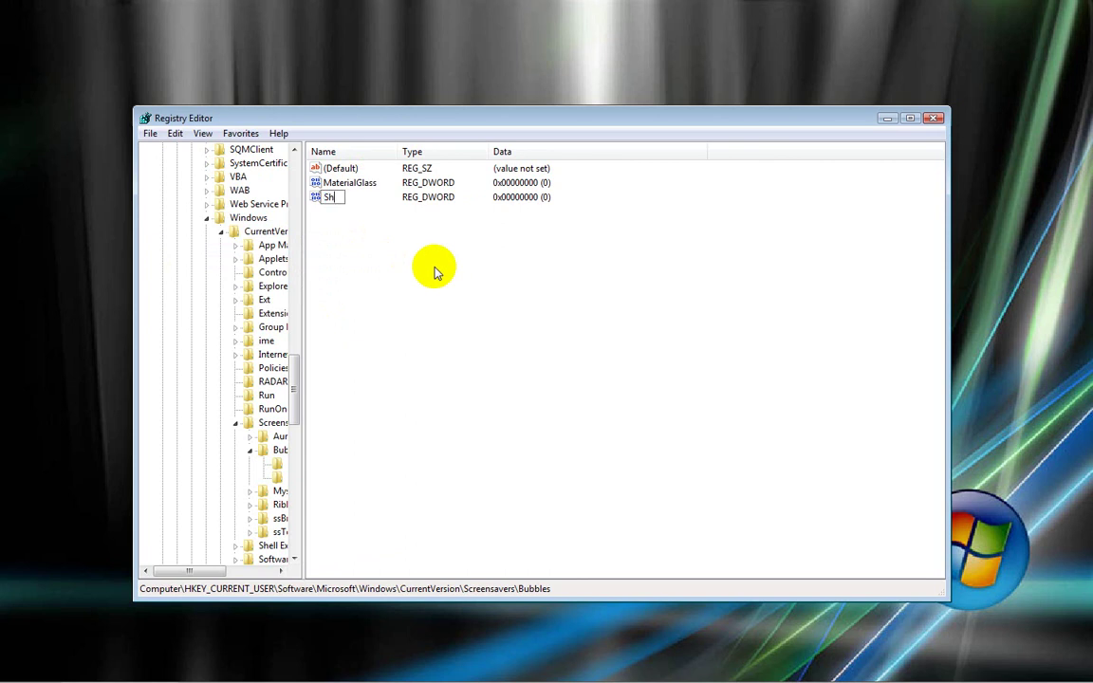
pyautogui.write('owBubbles')
pyautogui.press('Return')
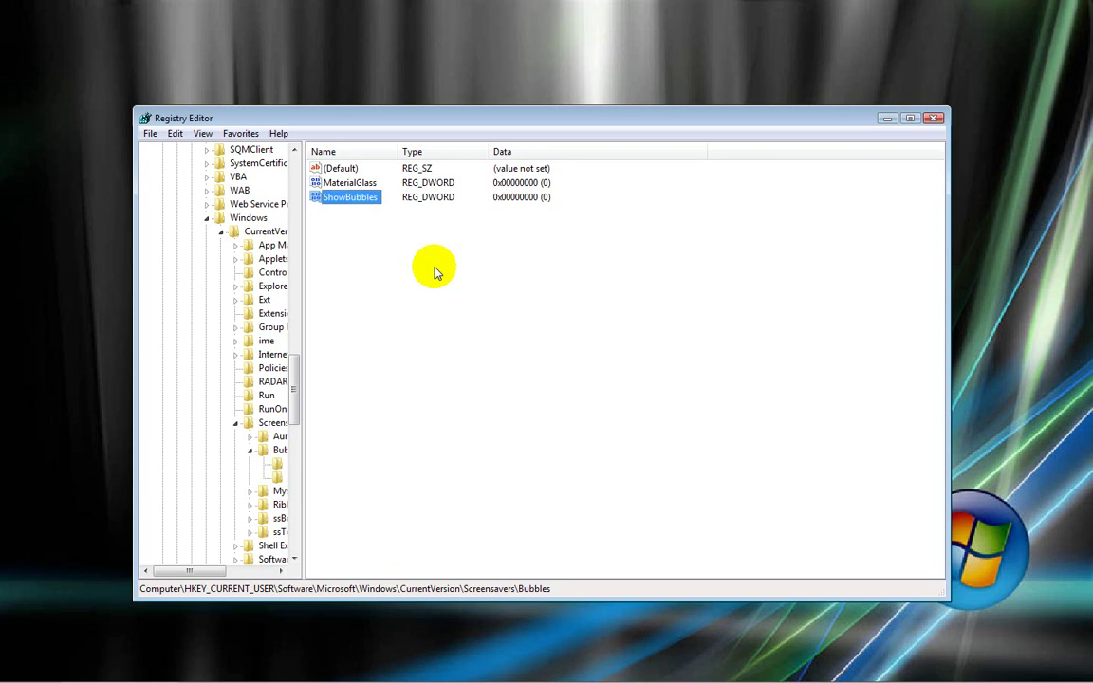
pyautogui.doubleClick(347, 197)
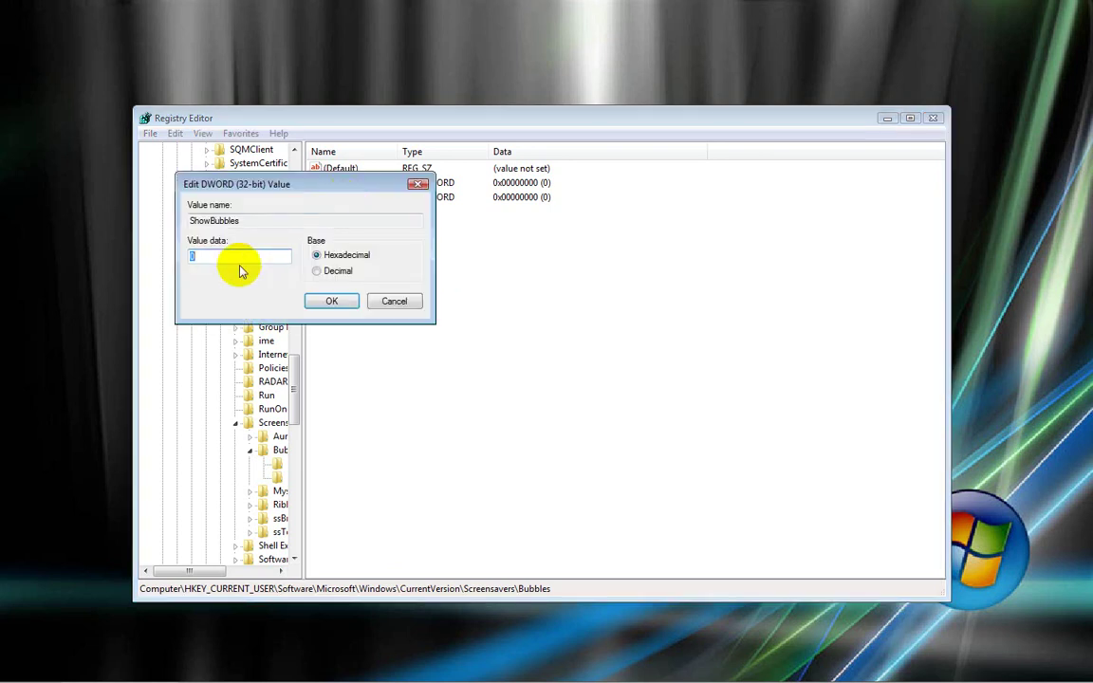
pyautogui.write('1')
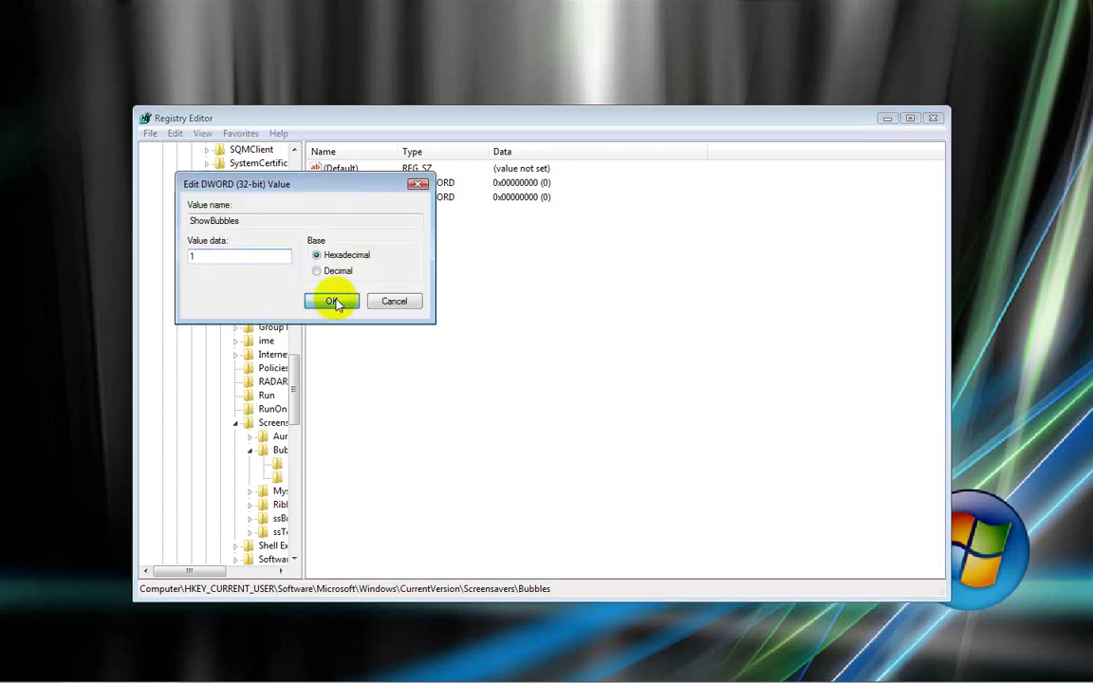
pyautogui.click(332, 301)
# Add a third DWORD (32-bit) value named ShowShadows with data set to 1
pyautogui.rightClick(368, 244)
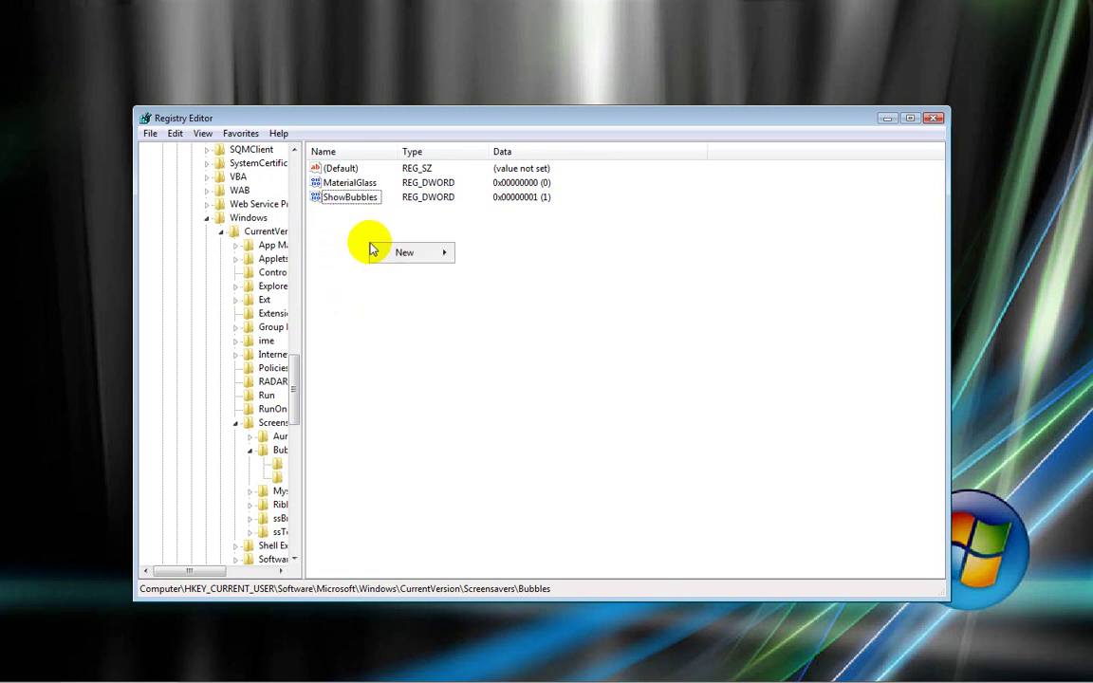
pyautogui.moveTo(398, 253)
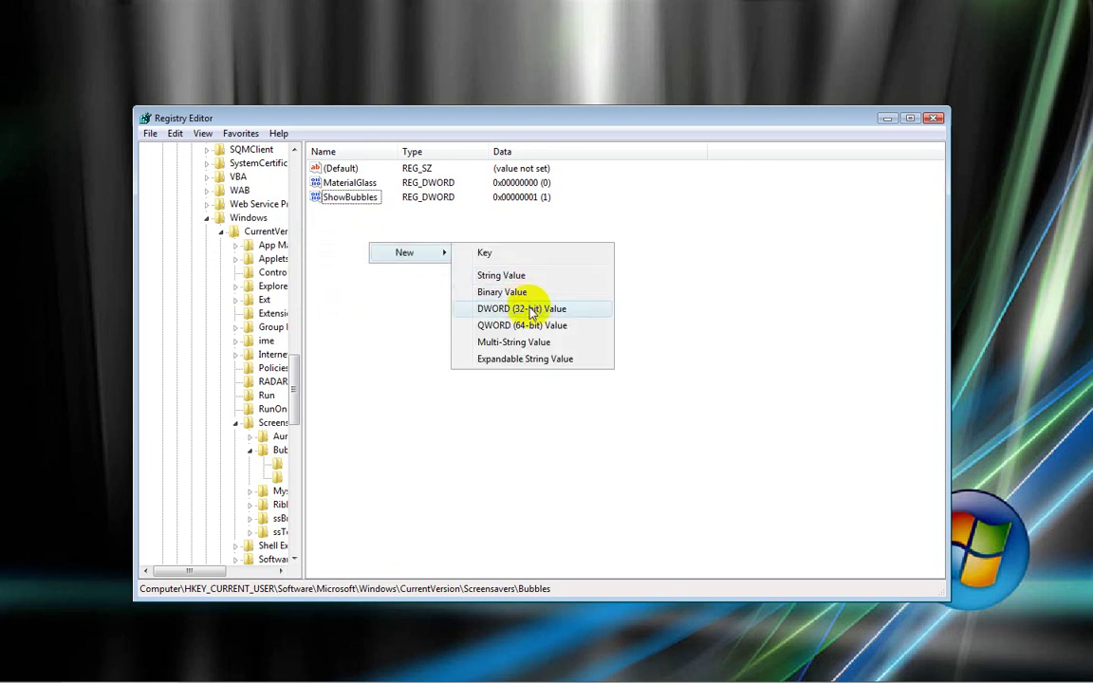
pyautogui.click(530, 311)
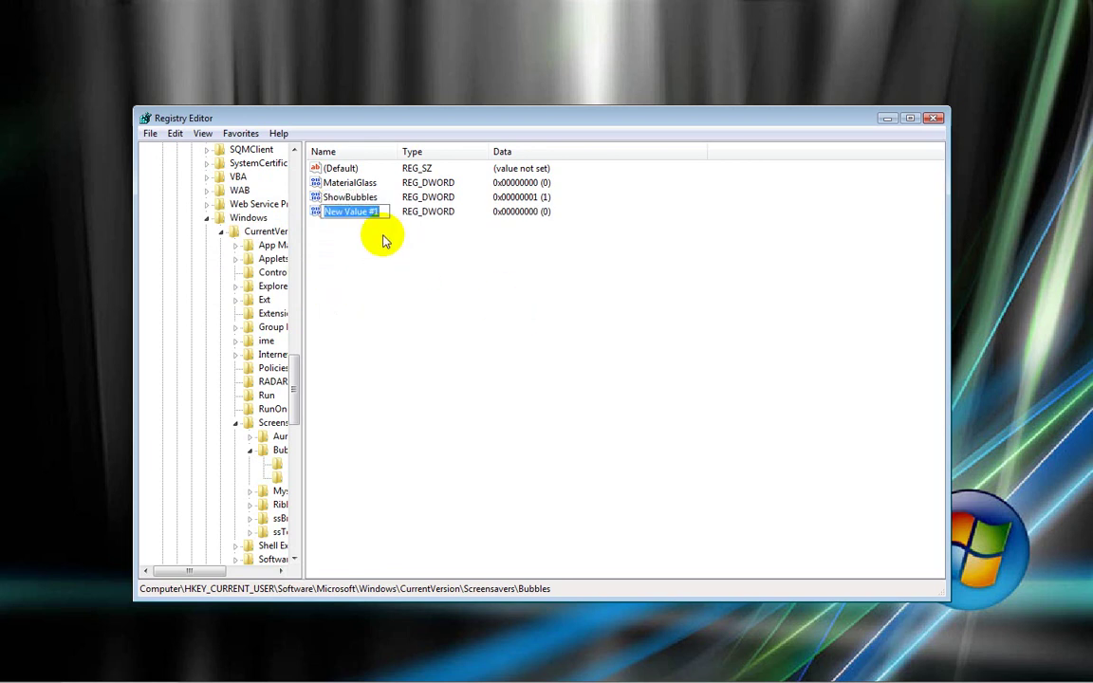
pyautogui.write('S')
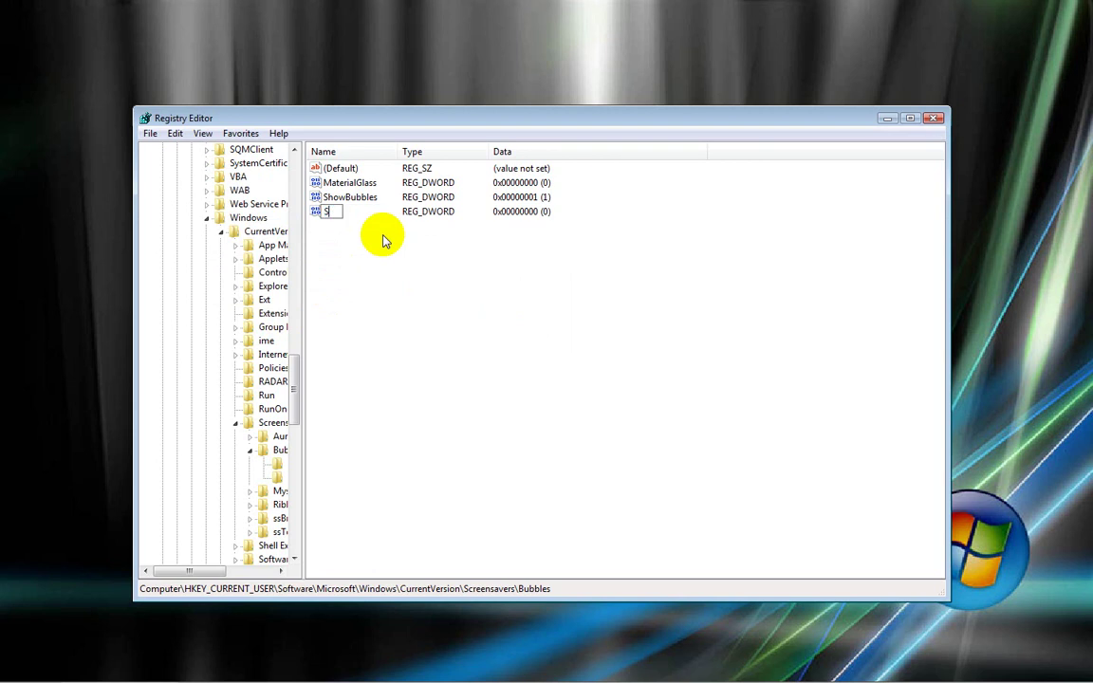
pyautogui.write('howShadows')
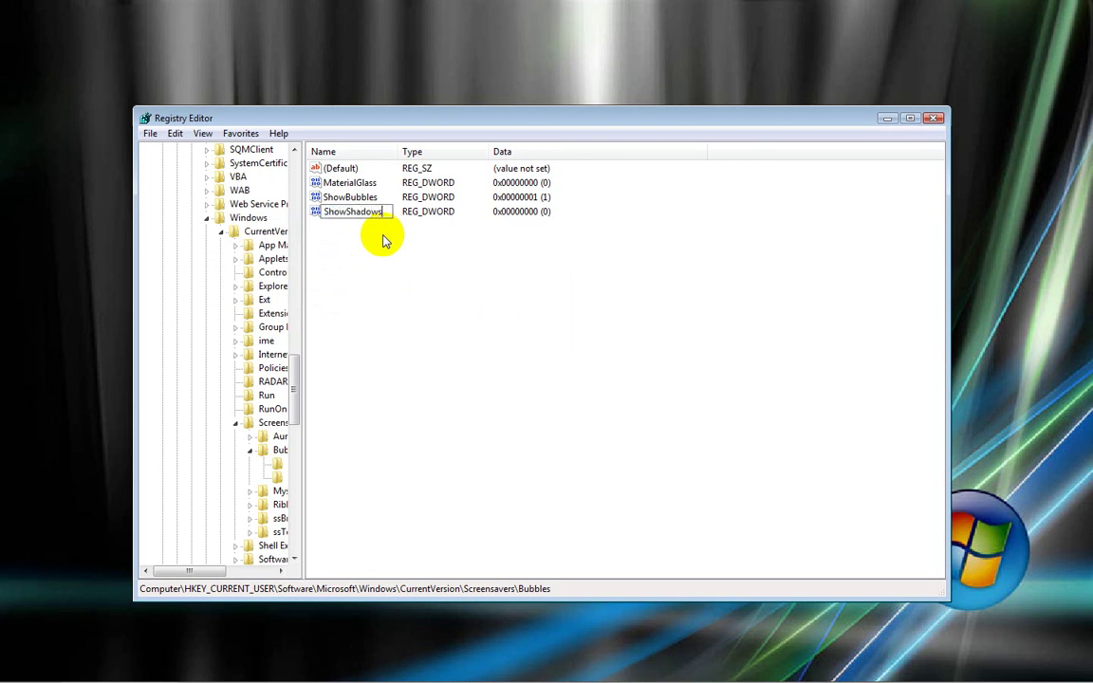
pyautogui.press('Return')
pyautogui.doubleClick(349, 212)
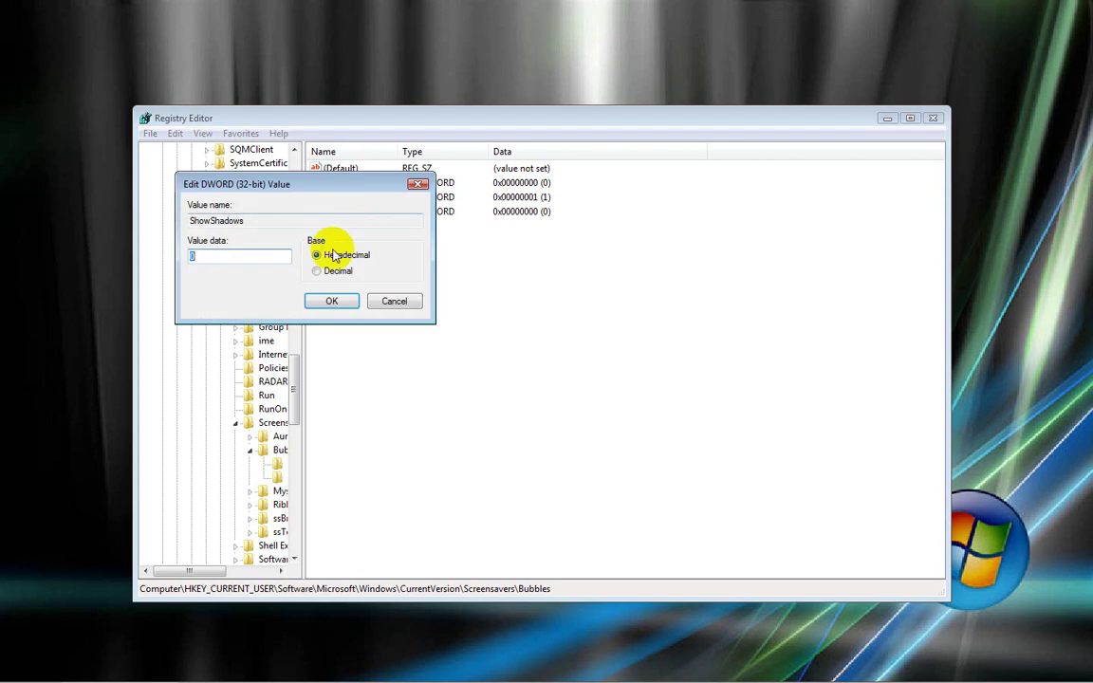
pyautogui.write('1')
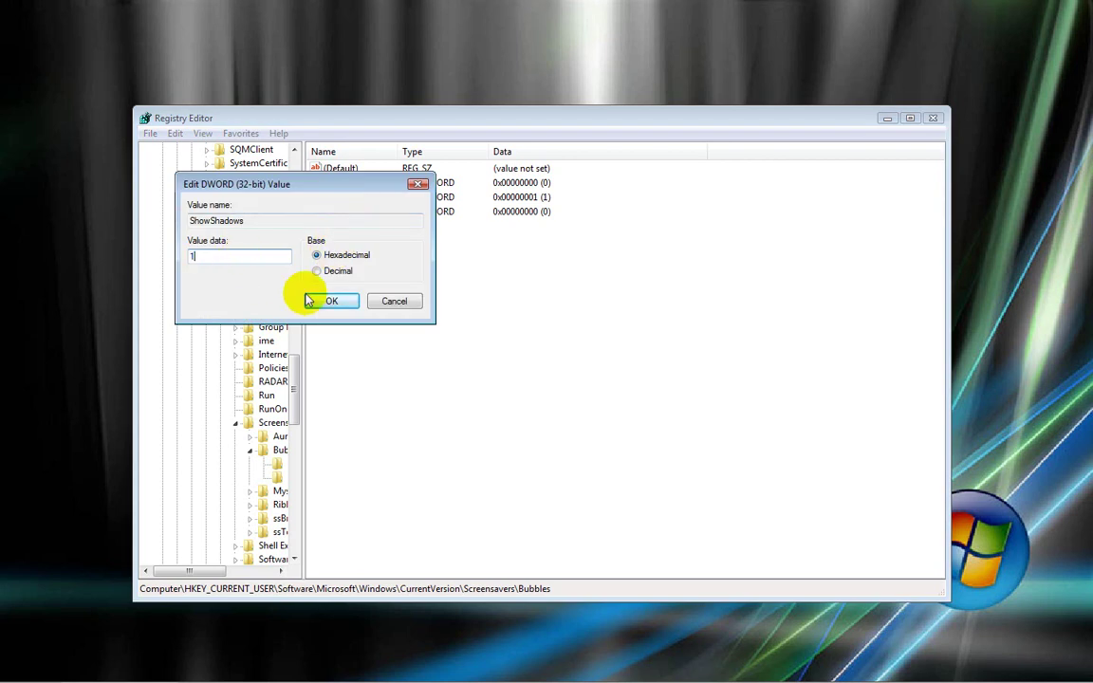
pyautogui.click(323, 300)
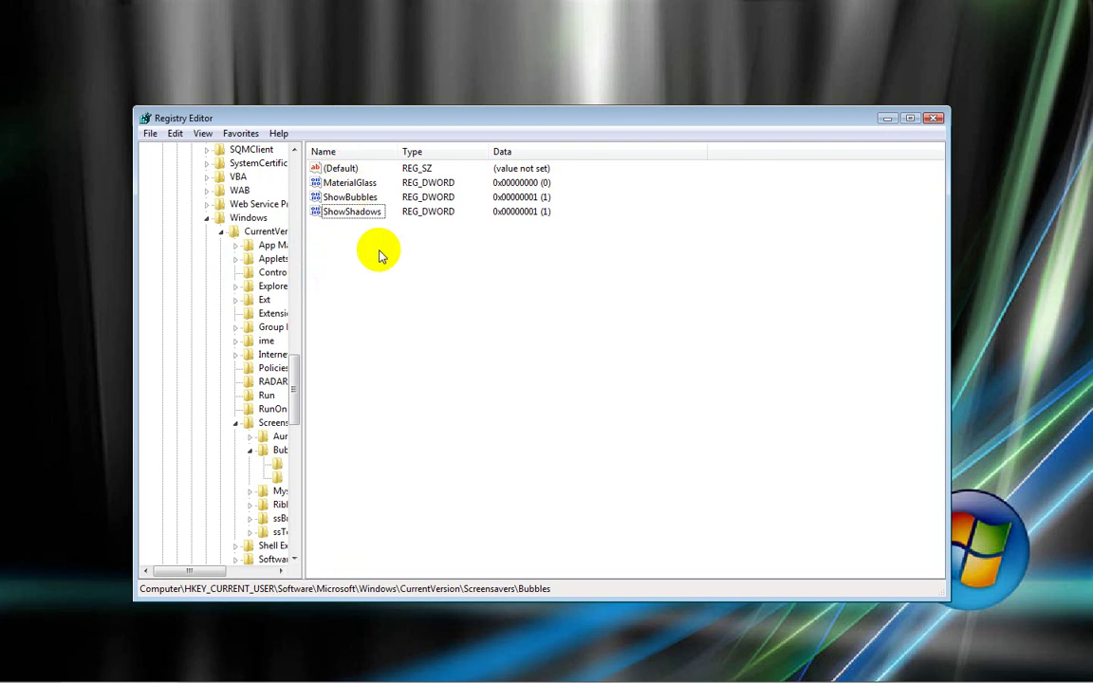
# Close Registry Editor and reopen Personalization from the desktop's shortcut menu
pyautogui.click(934, 117)
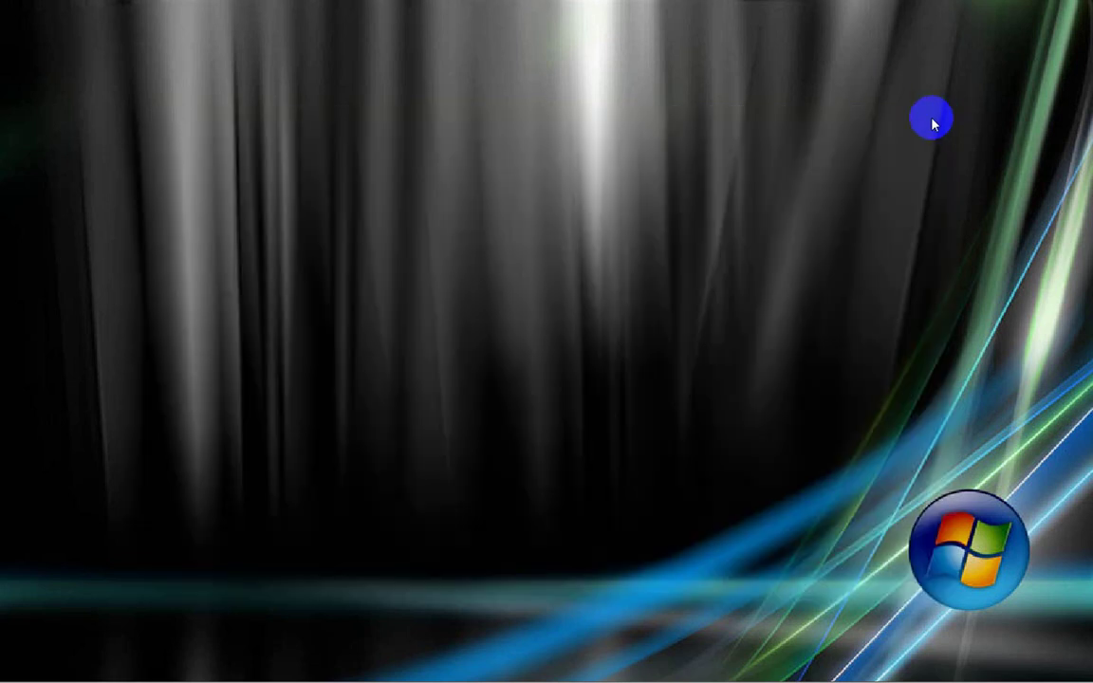
pyautogui.rightClick(509, 225)
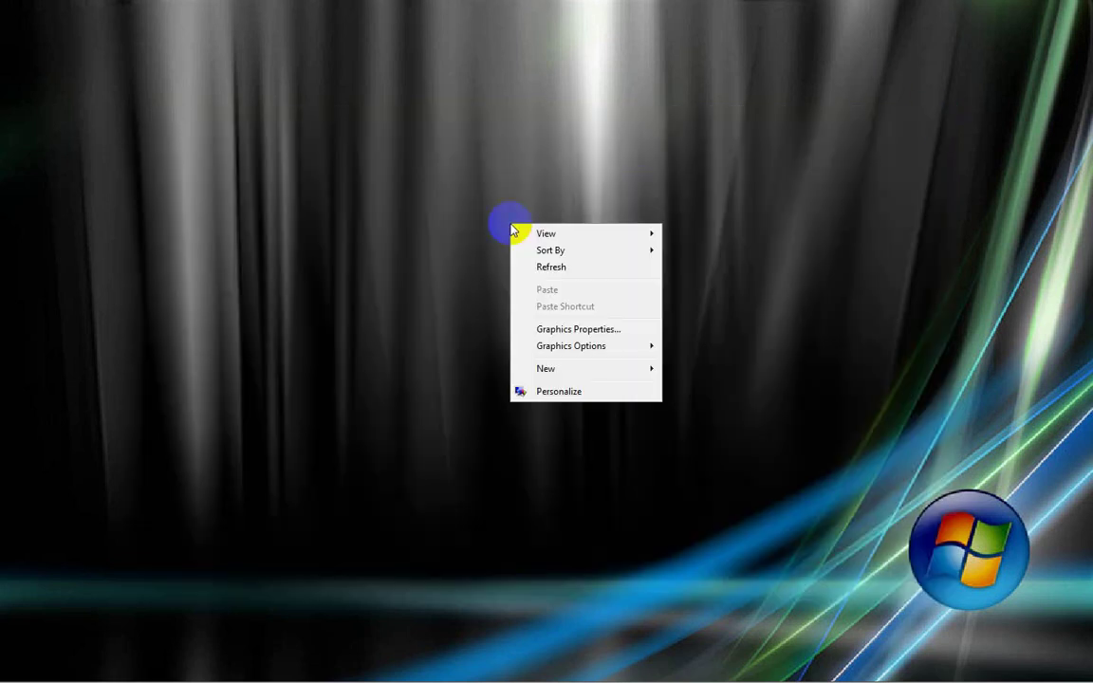
pyautogui.click(559, 391)
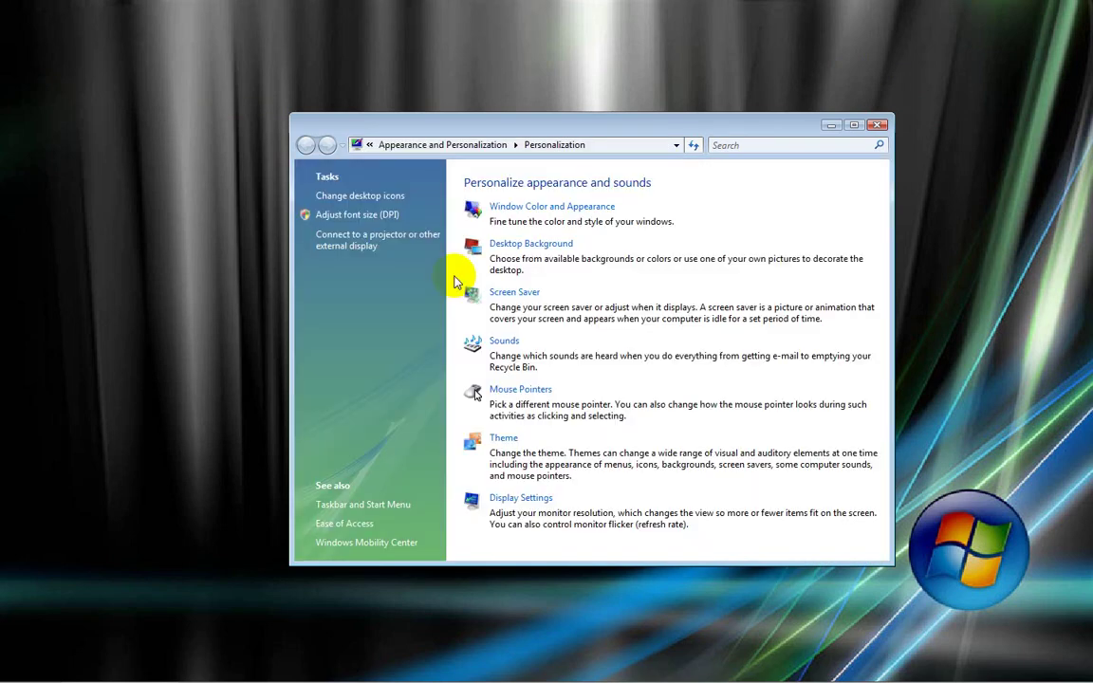
# In Screen Saver Settings choose Bubbles, preview the solid shadowed bubbles, then close the dialog
pyautogui.click(503, 294)
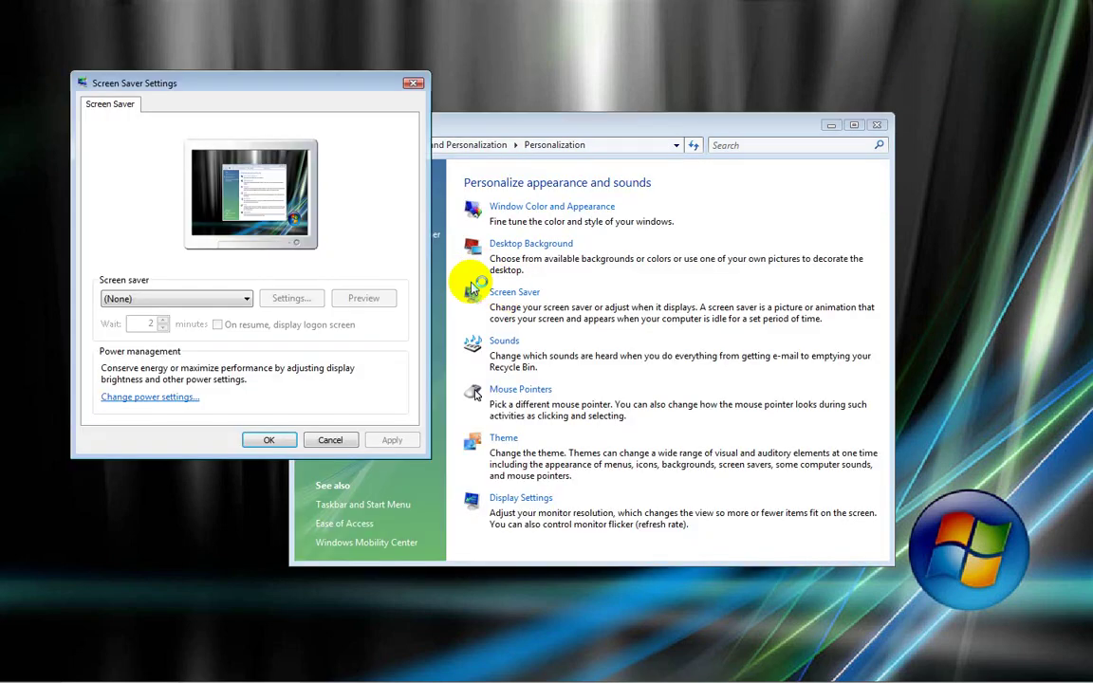
pyautogui.click(242, 298)
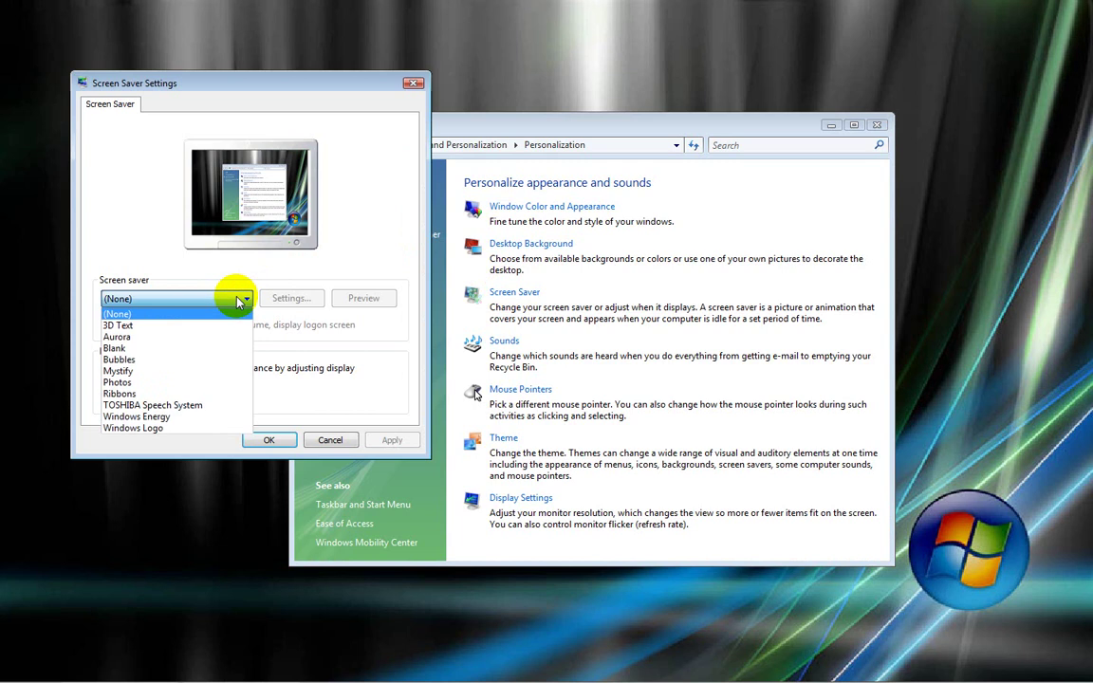
pyautogui.click(156, 364)
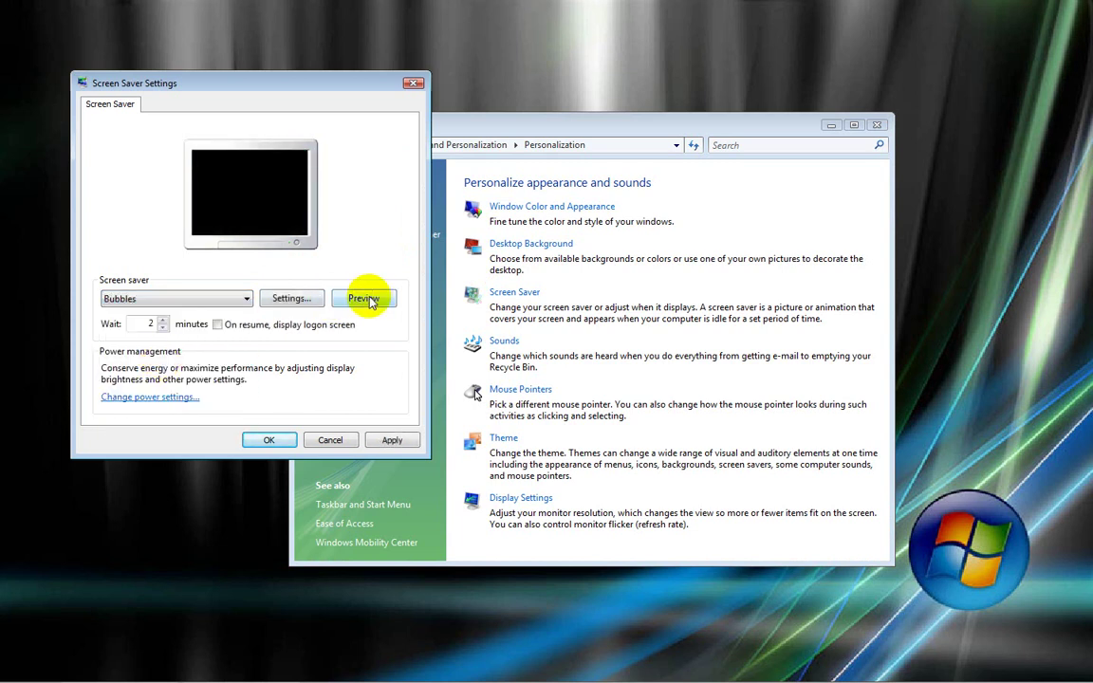
pyautogui.click(366, 299)
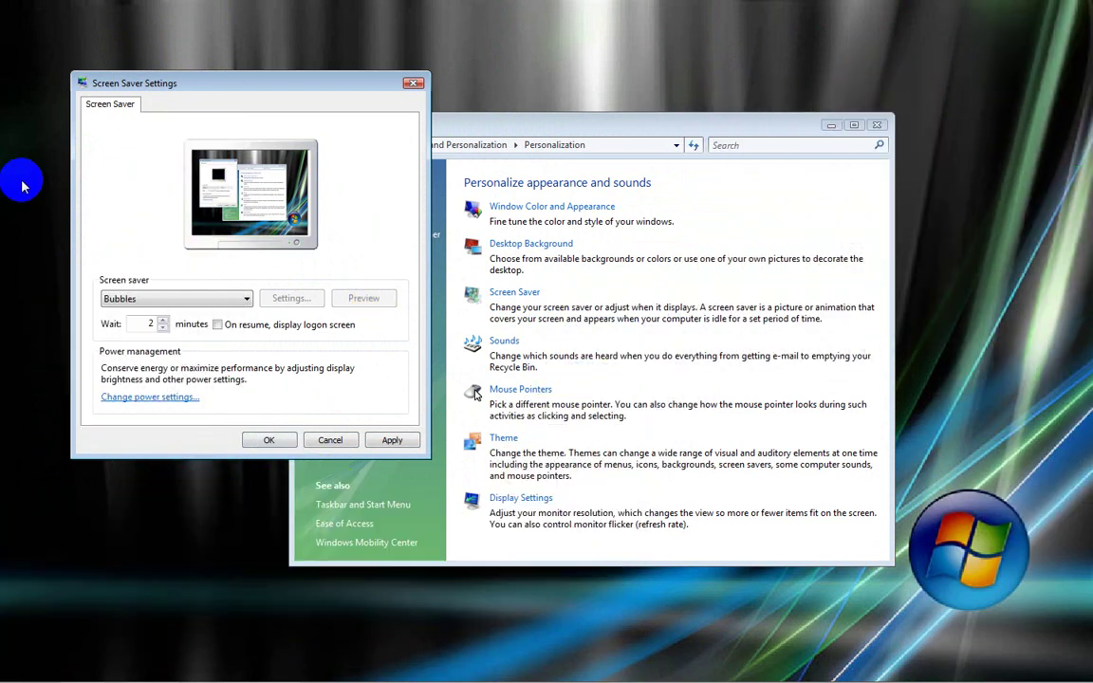
pyautogui.click(412, 86)
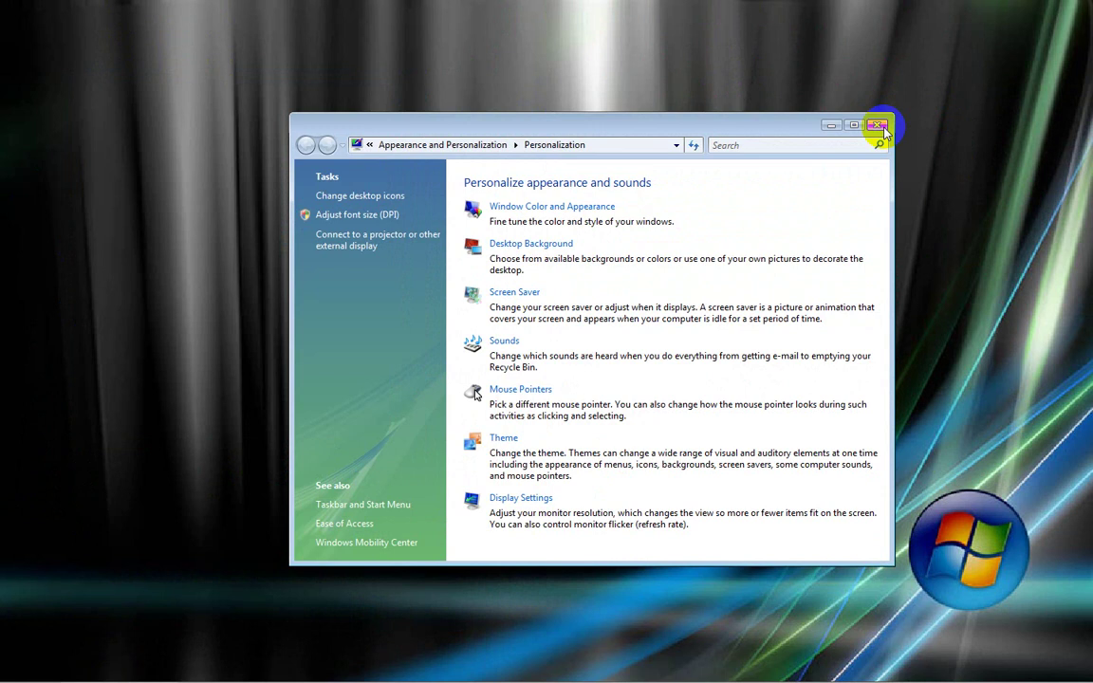